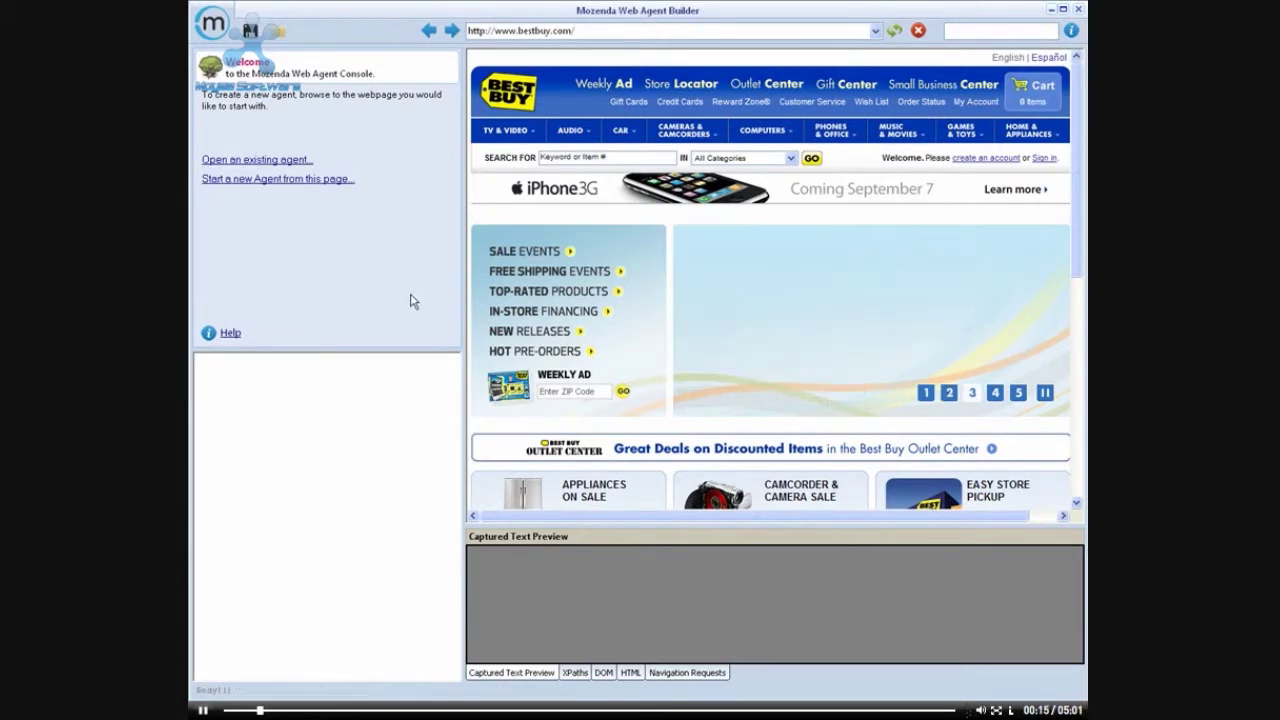
Start a new agent from the Best Buy home page and go to Audio > Speakers
click(322, 180)
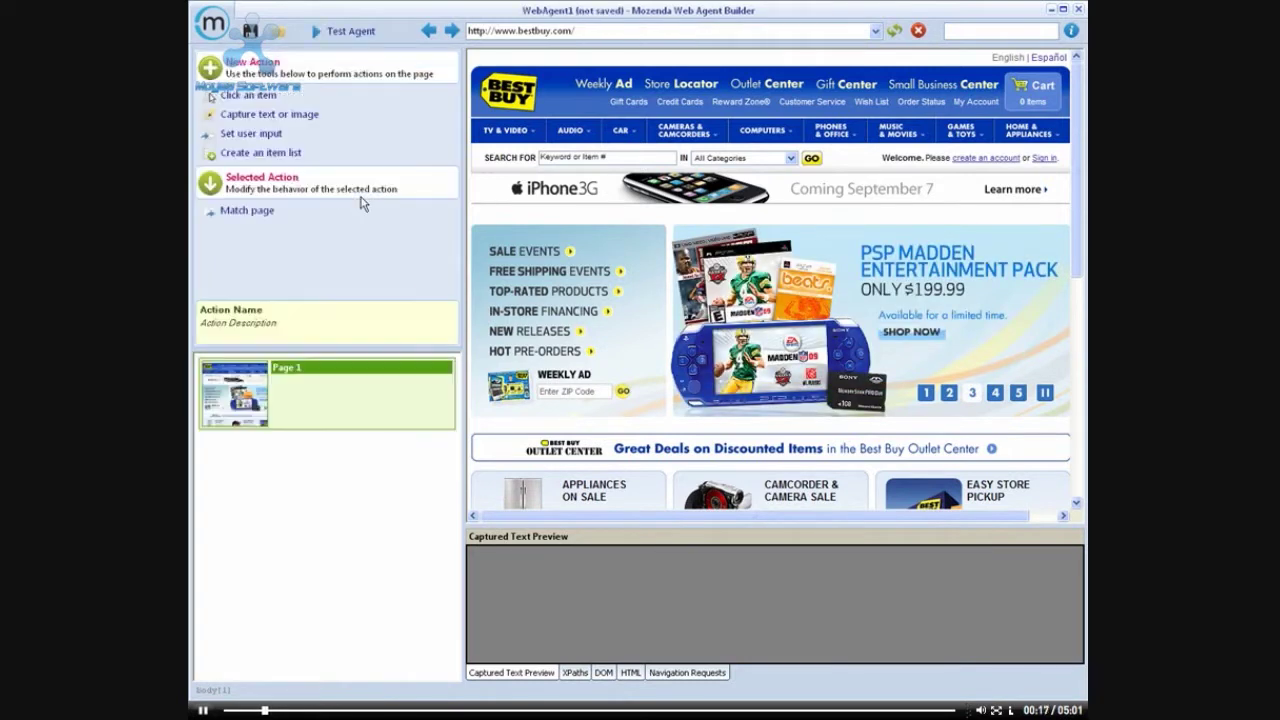
mouse_move(572, 137)
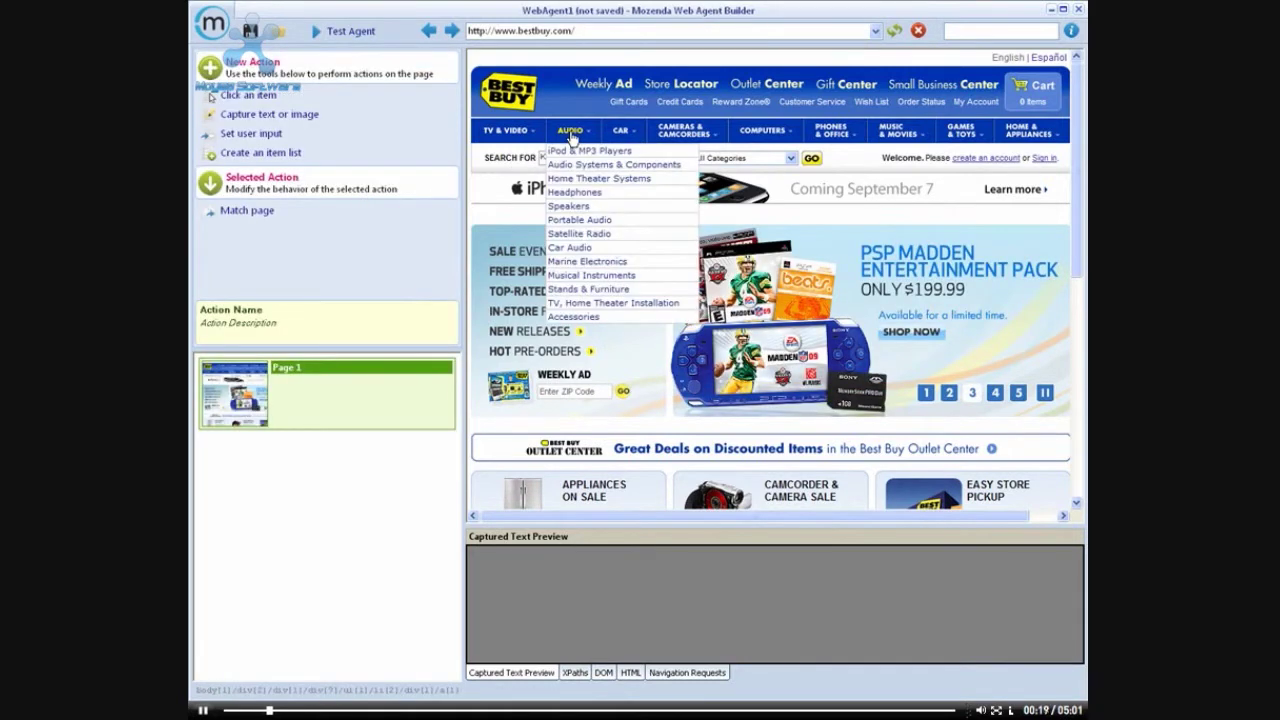
click(580, 206)
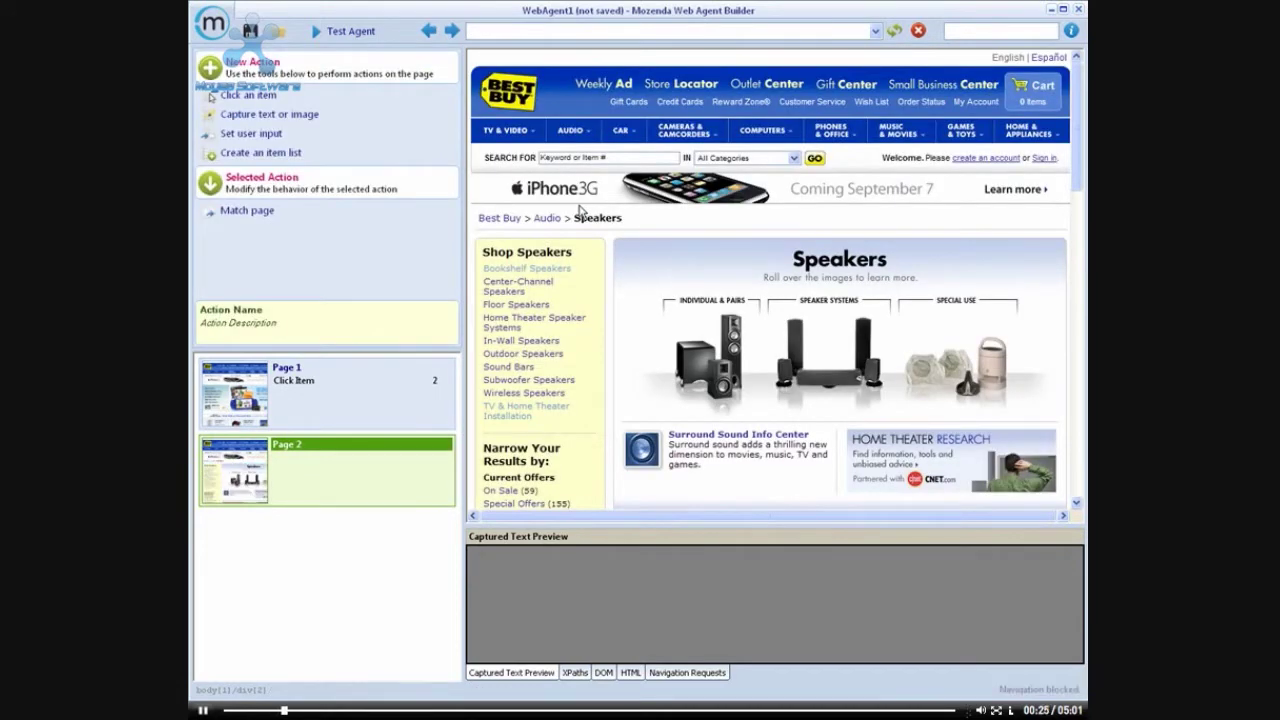
Capture every speaker category name as a Category list, then follow through to Bookshelf Speakers
click(562, 276)
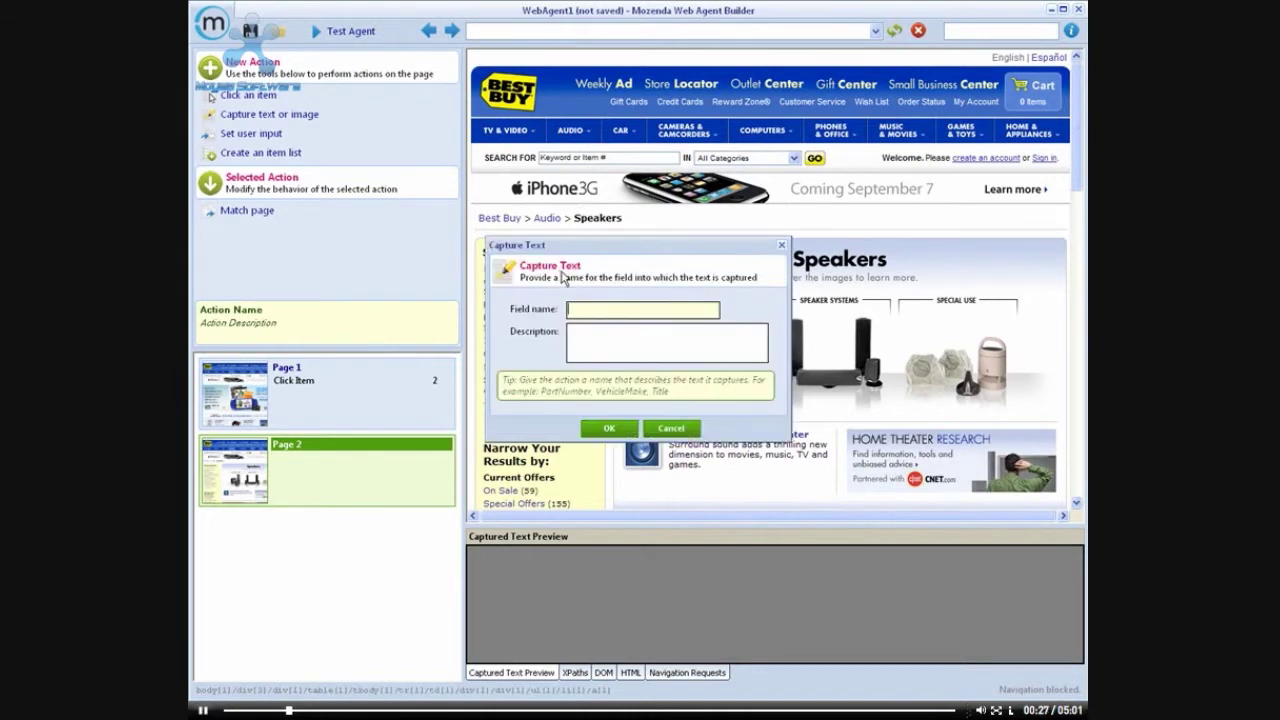
text(Category)
key(Return)
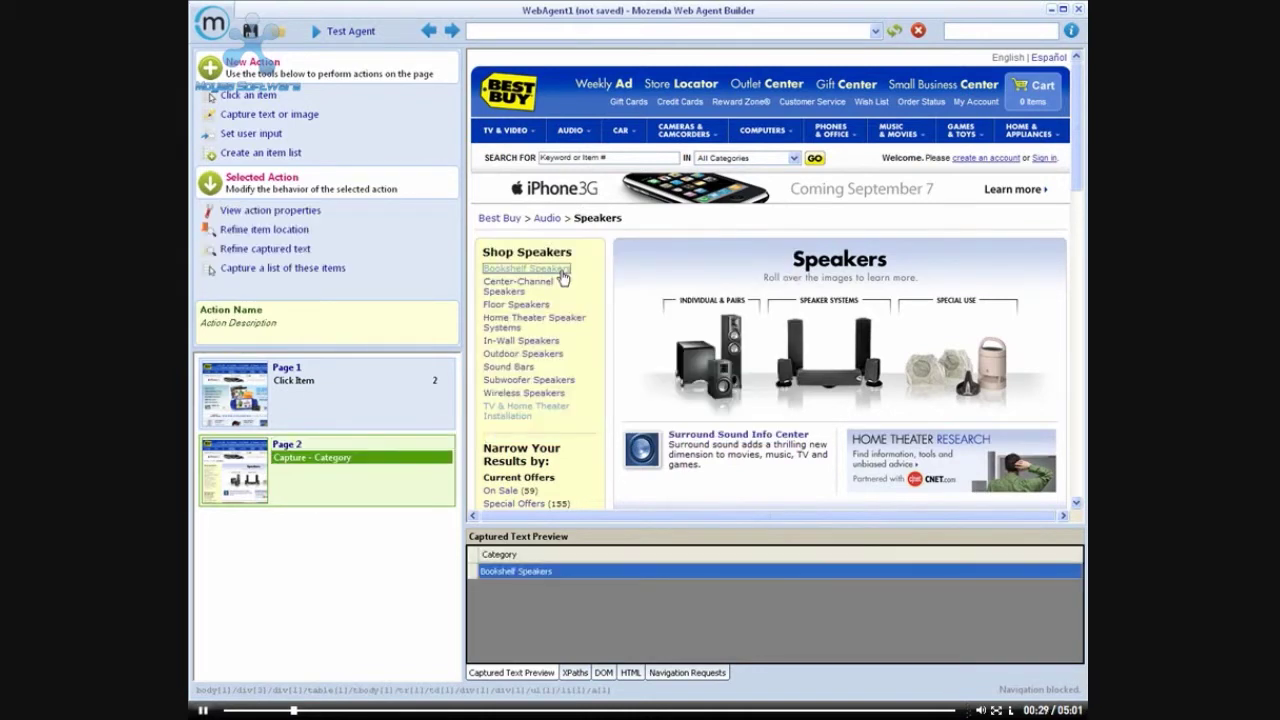
click(522, 413)
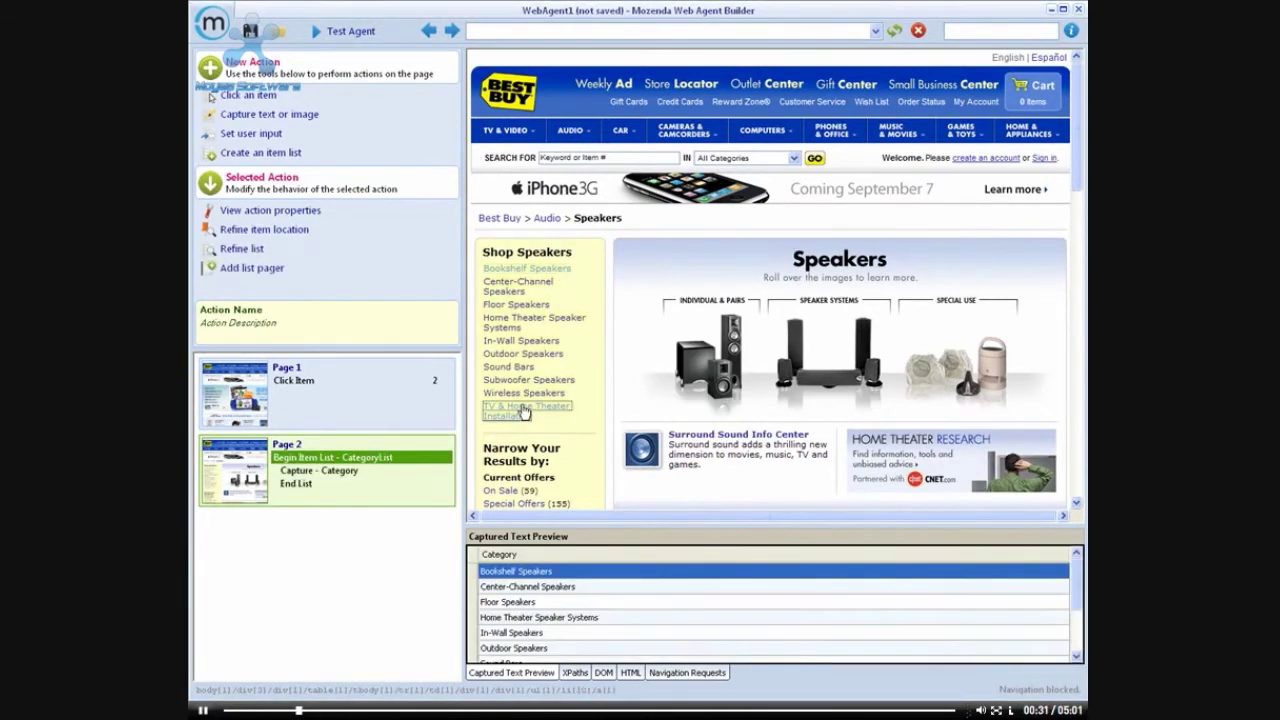
click(522, 276)
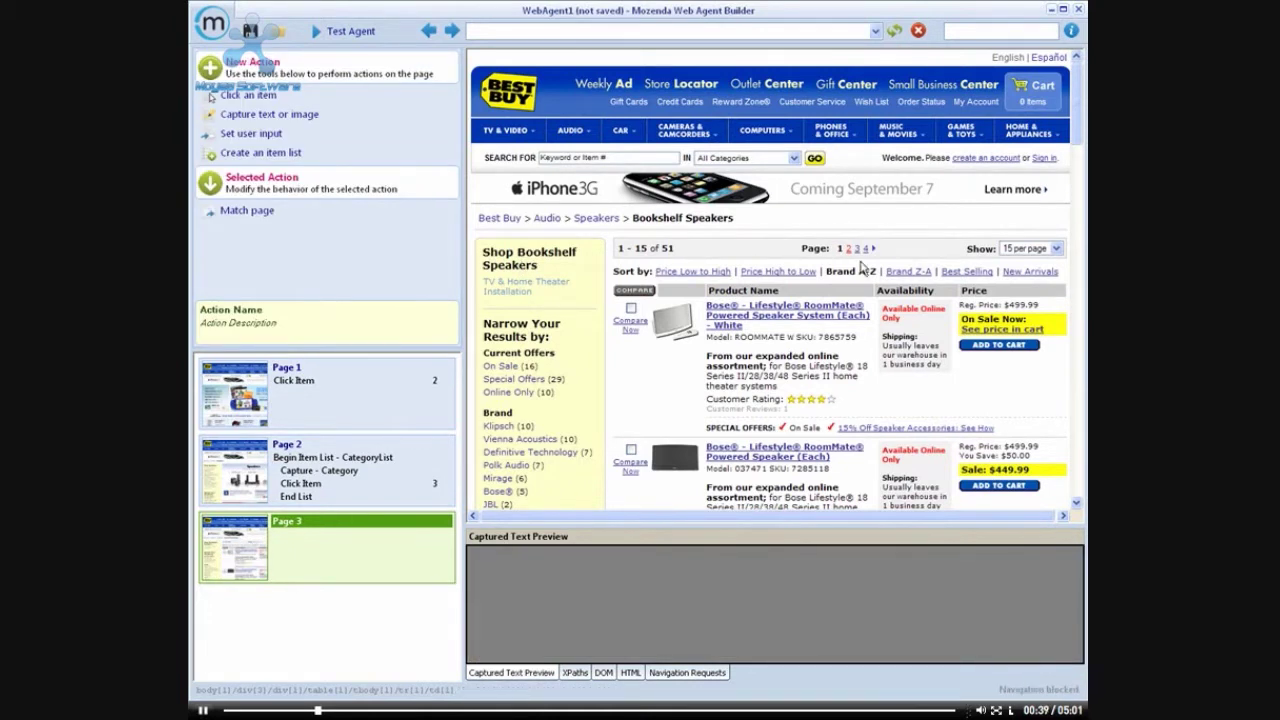
Sort the Bookshelf Speakers results by Best Selling and scroll to the product list
click(970, 273)
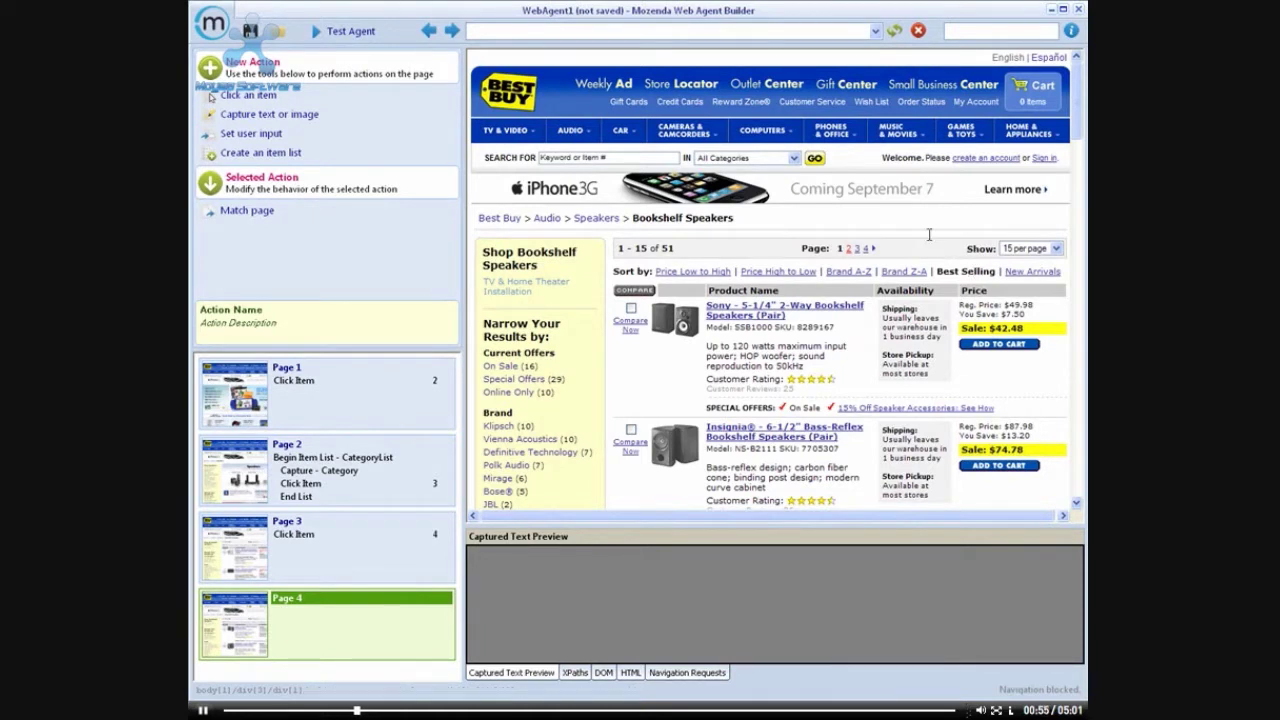
scroll(927, 258, down, 3)
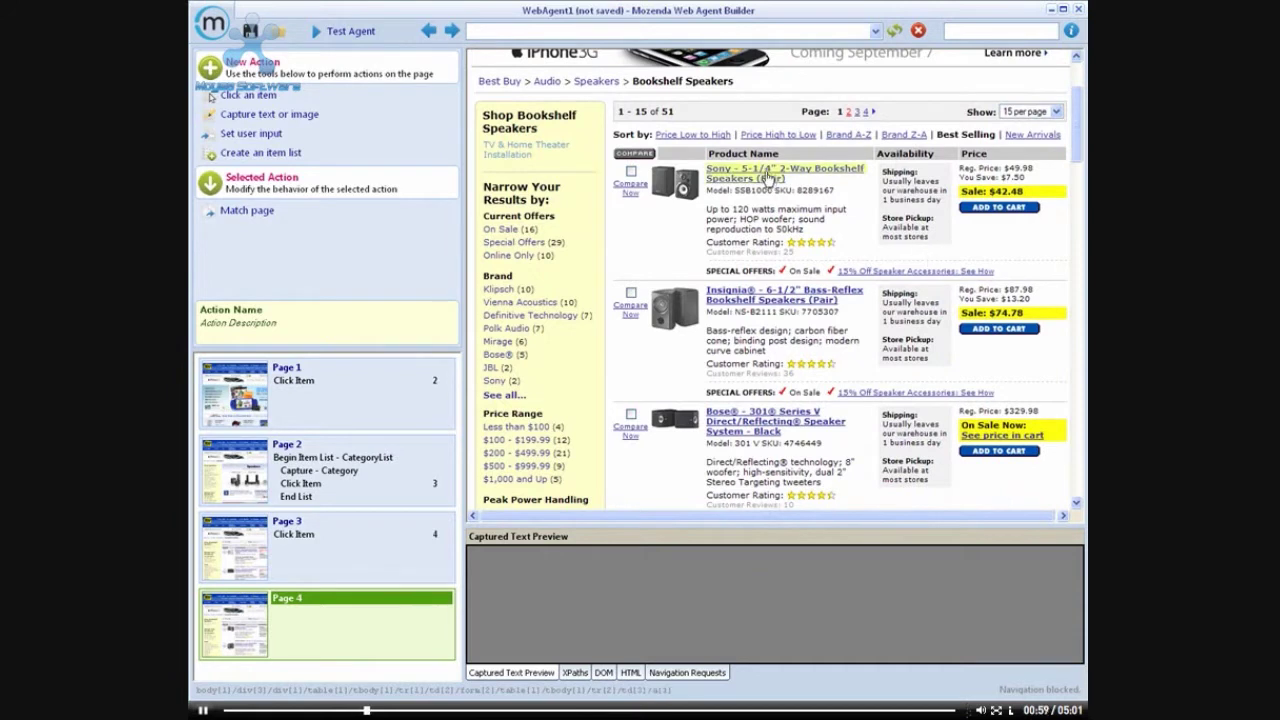
Capture all product titles on the listing into a Speaker field list
click(768, 177)
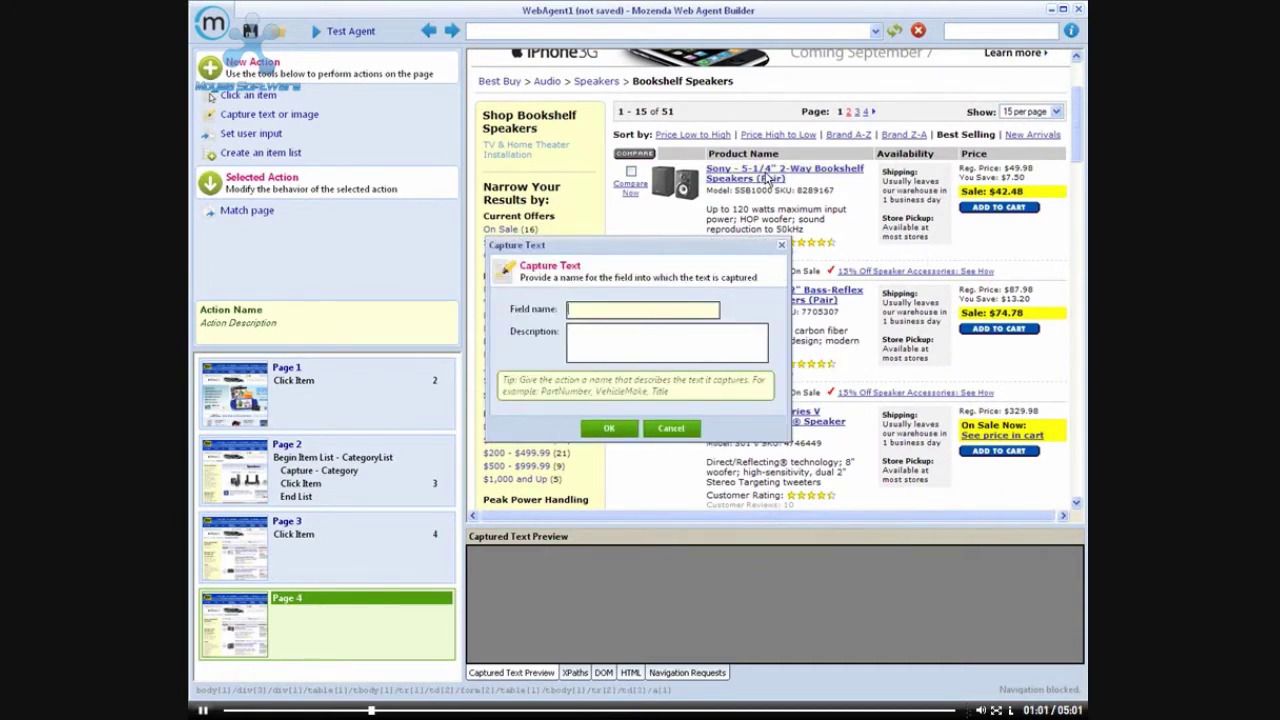
text(Speaker)
key(Return)
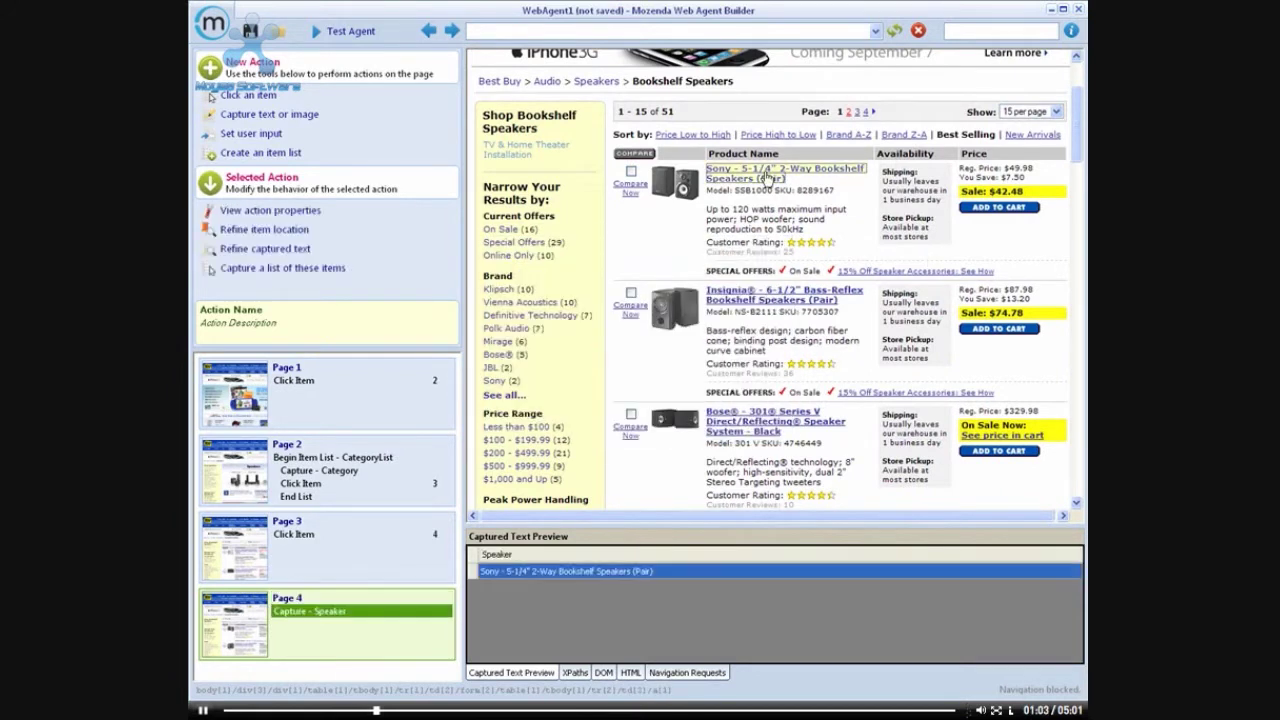
click(757, 297)
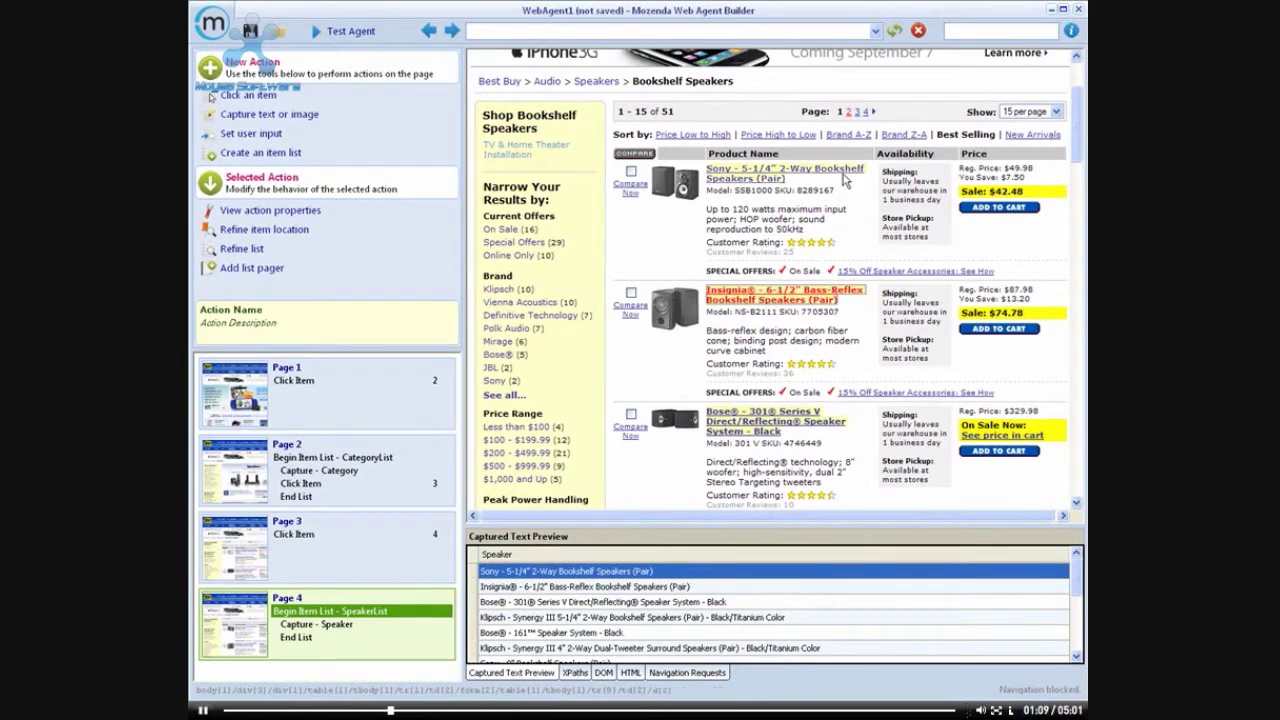
right_click(339, 624)
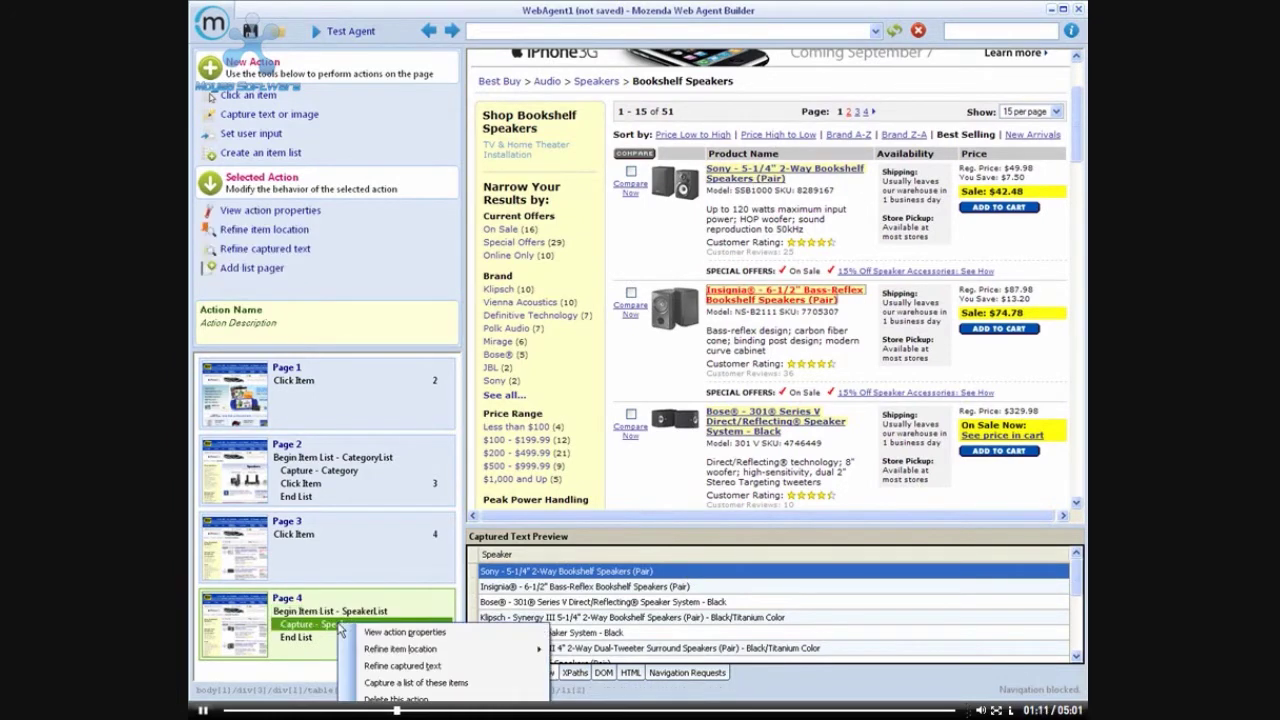
Refine the Speaker capture so the brand, e.g. Sony, goes to a new Brand field
click(403, 666)
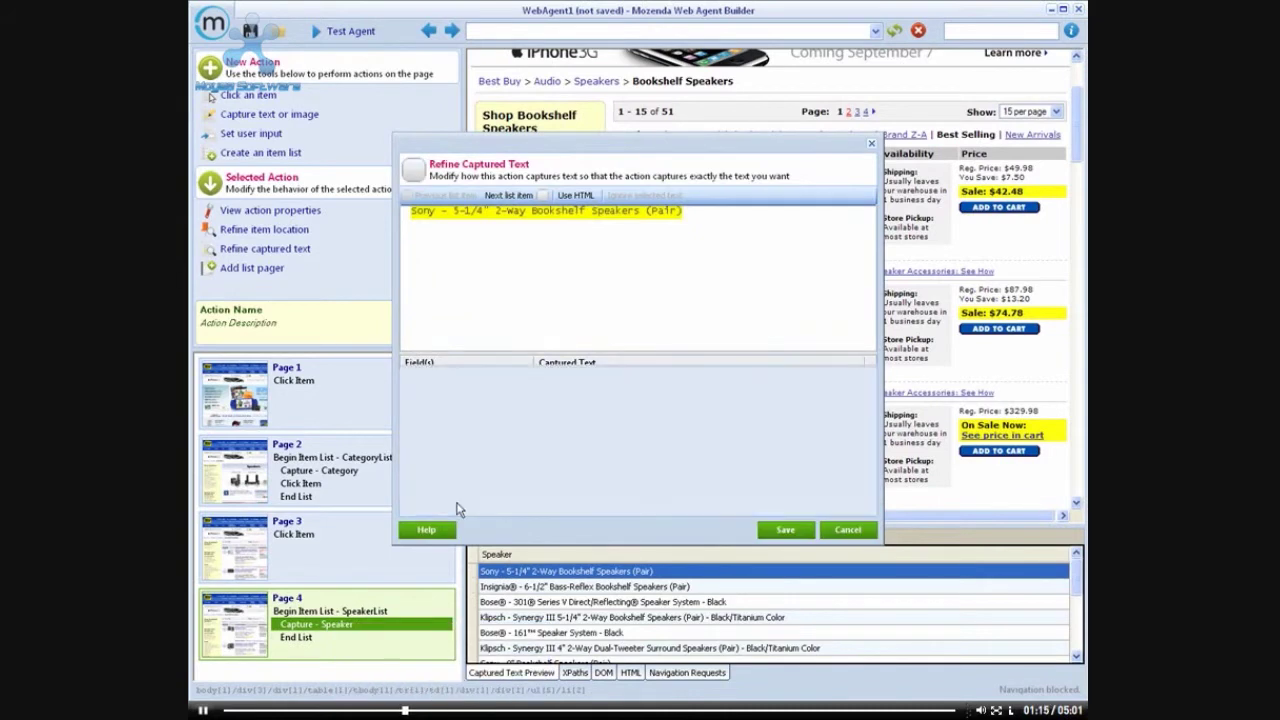
double_click(476, 430)
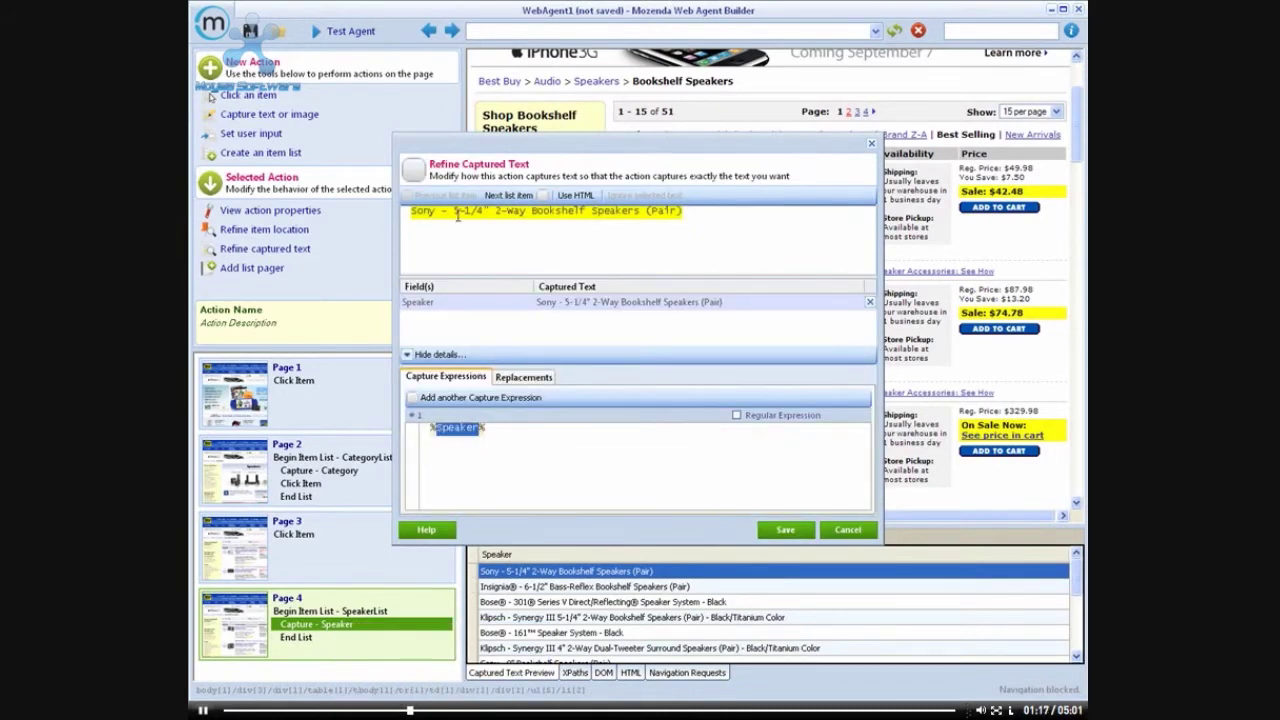
drag(455, 213, 683, 212)
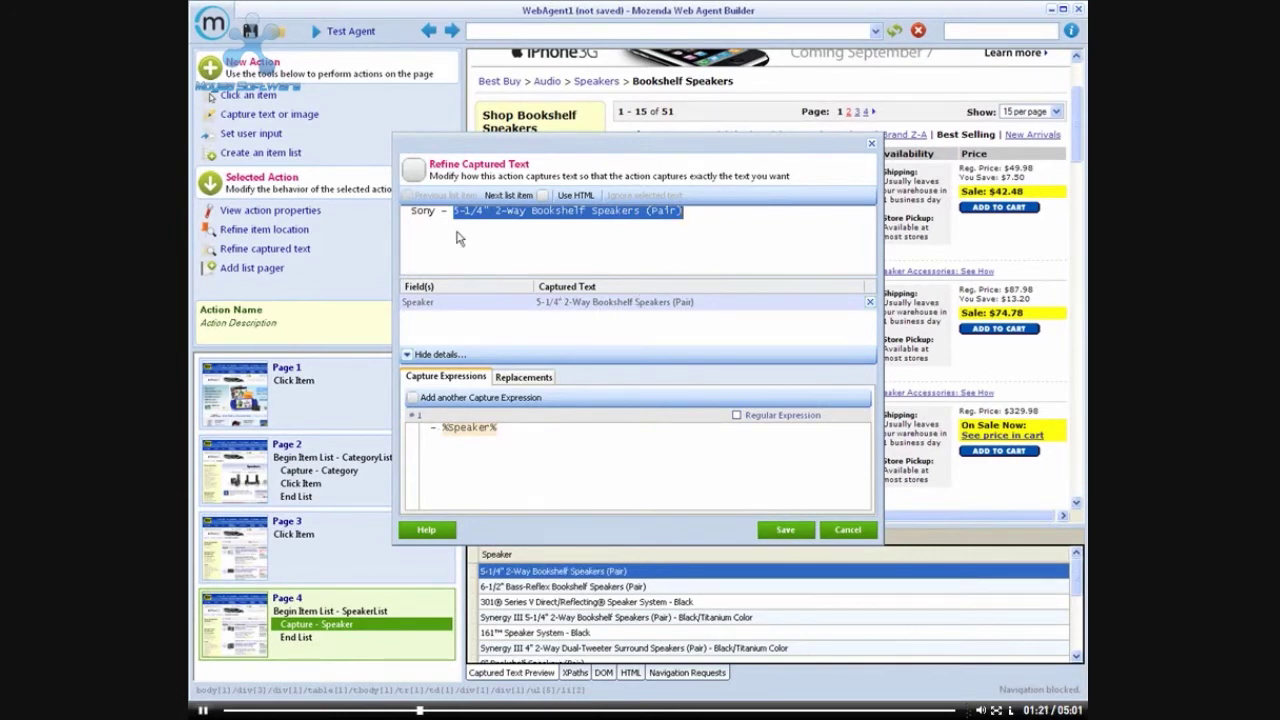
drag(440, 212, 409, 212)
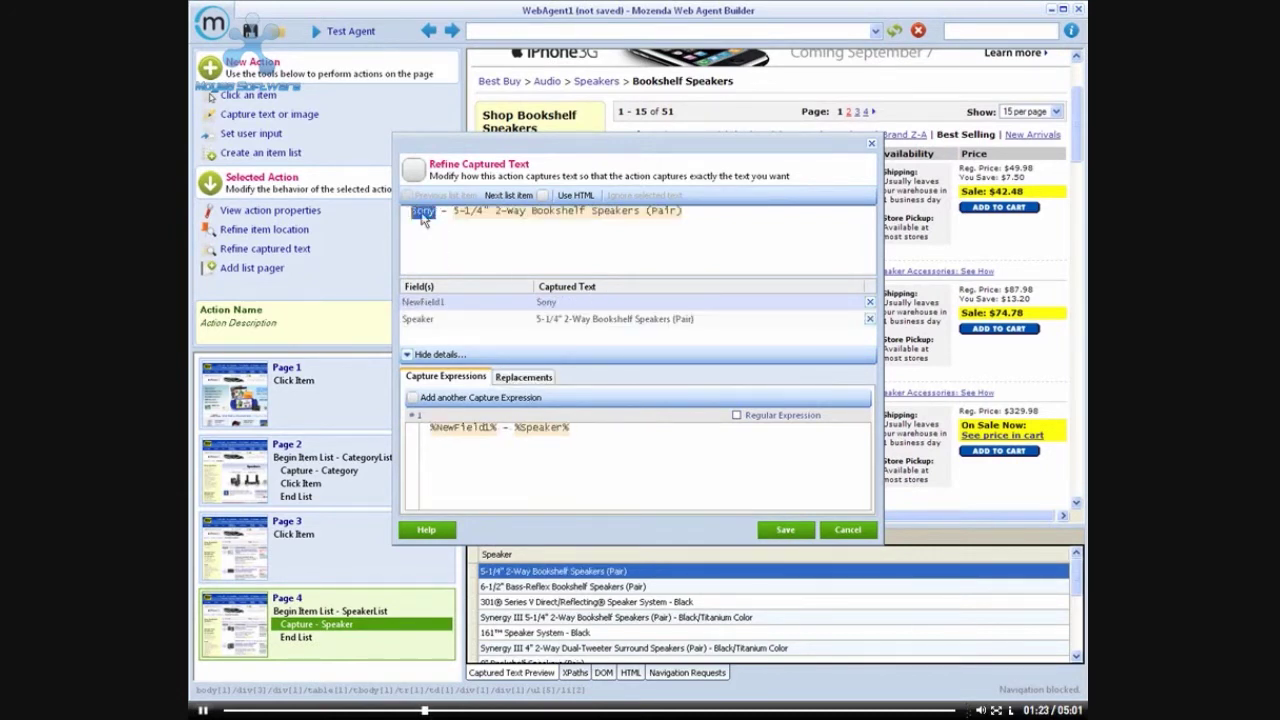
drag(492, 427, 437, 427)
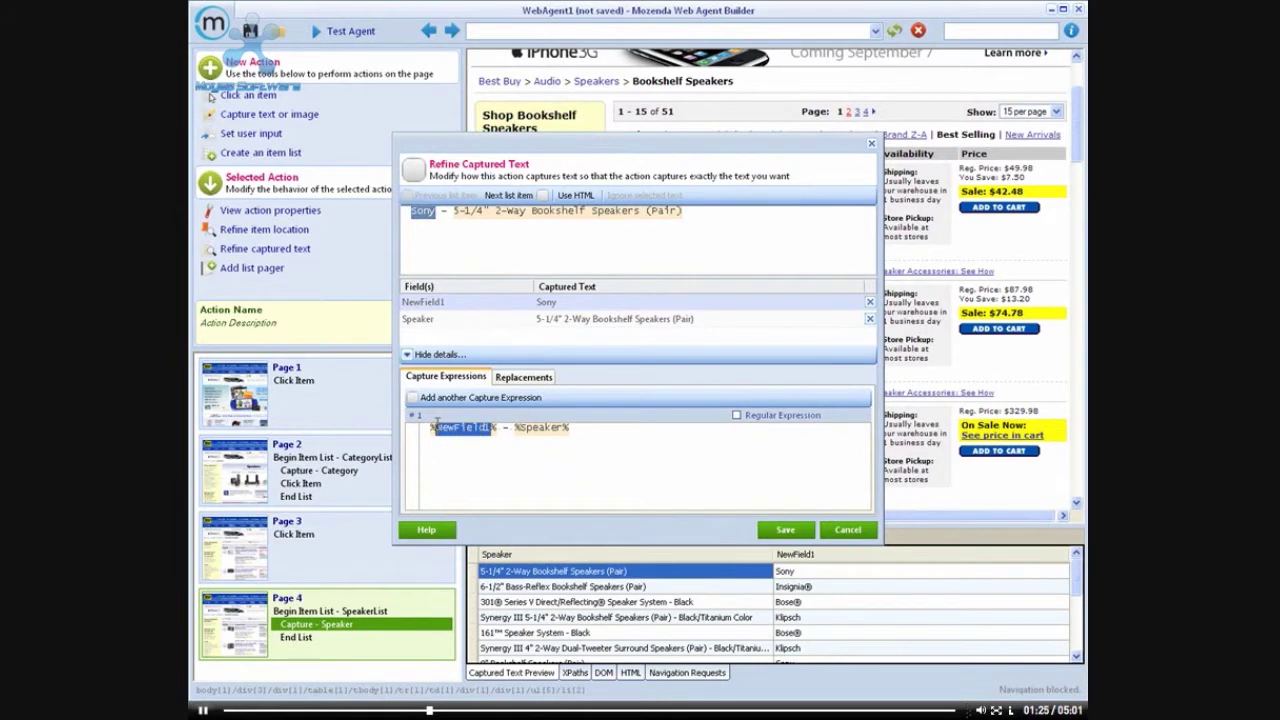
text(Brand)
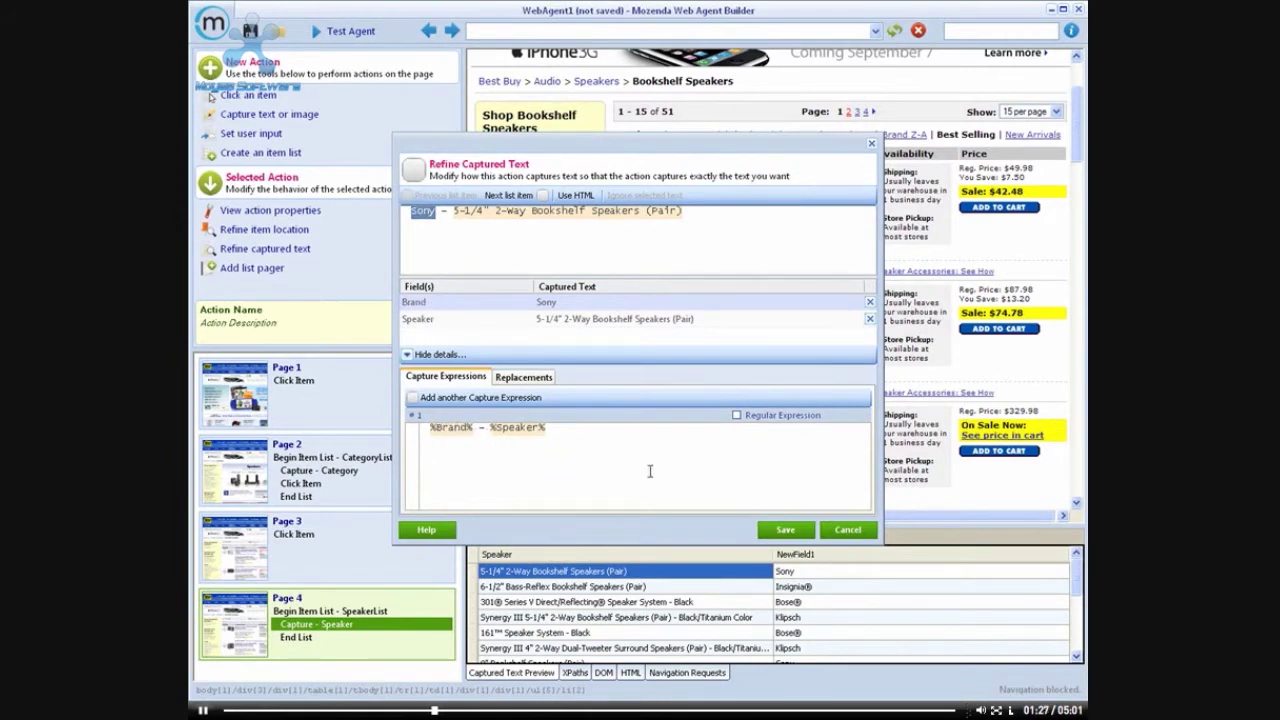
click(785, 530)
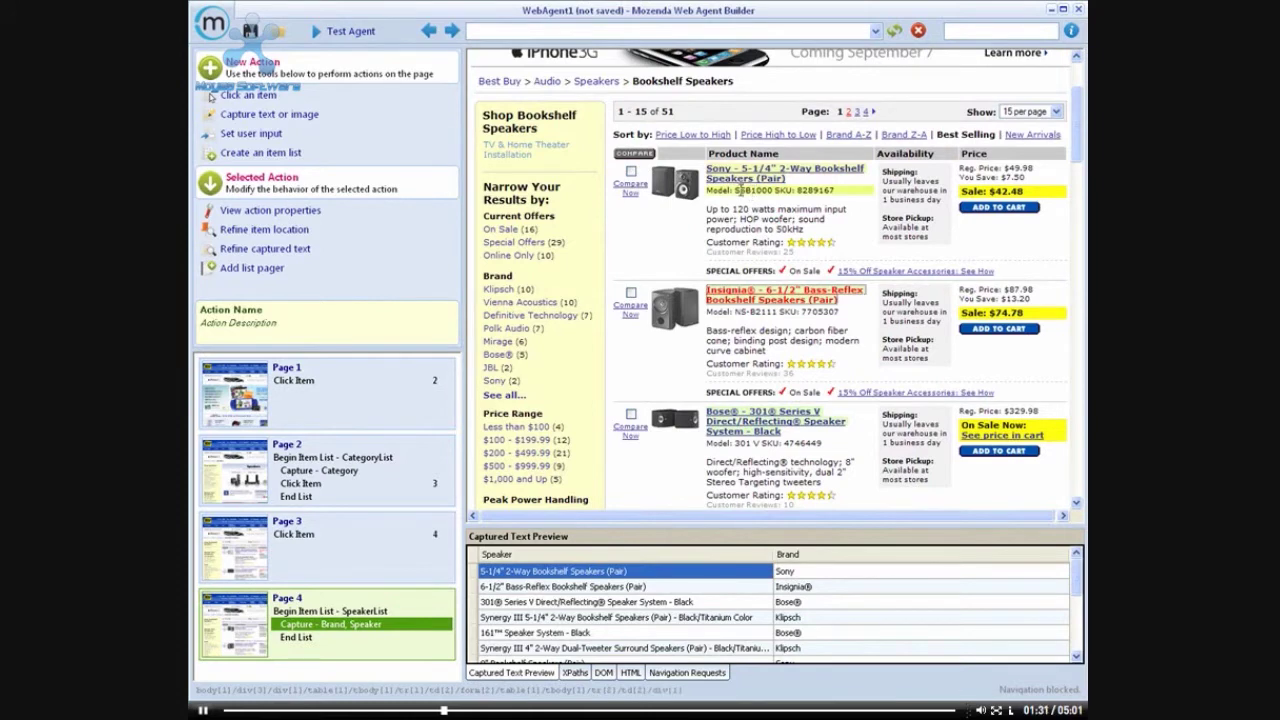
Capture the model number, e.g. SSB1000, as a Model field
drag(735, 190, 772, 190)
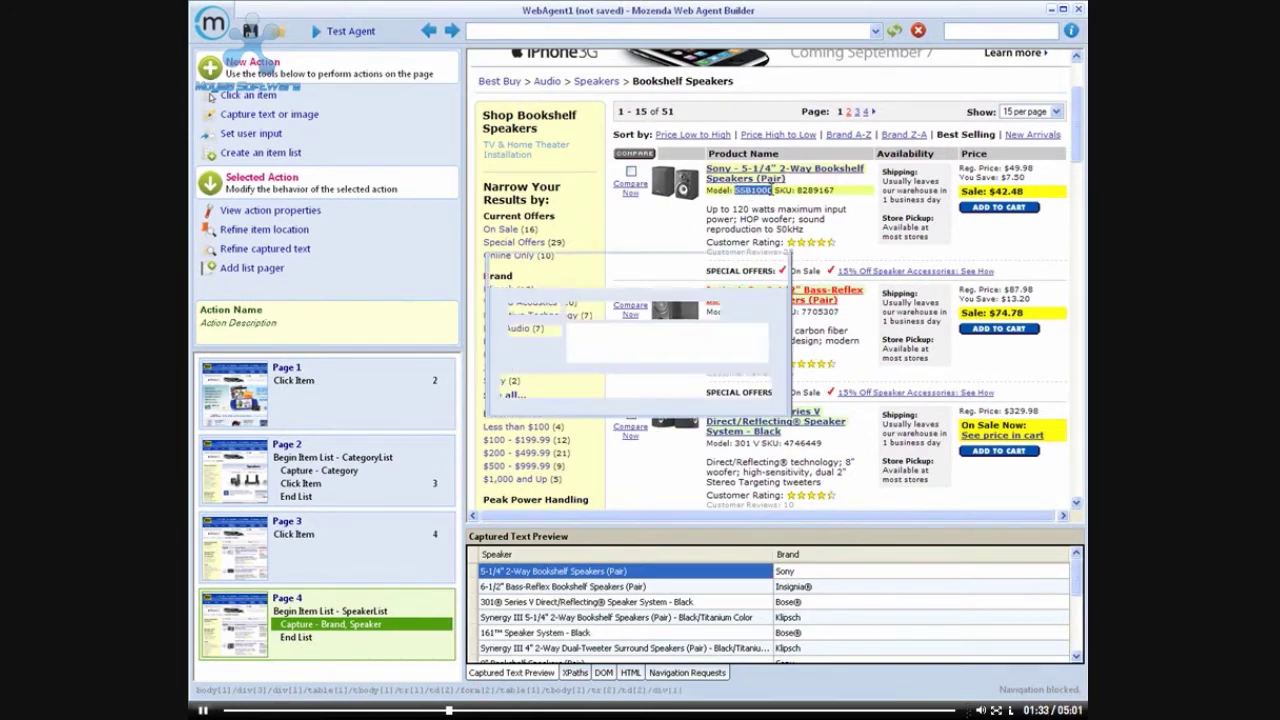
text(MN)
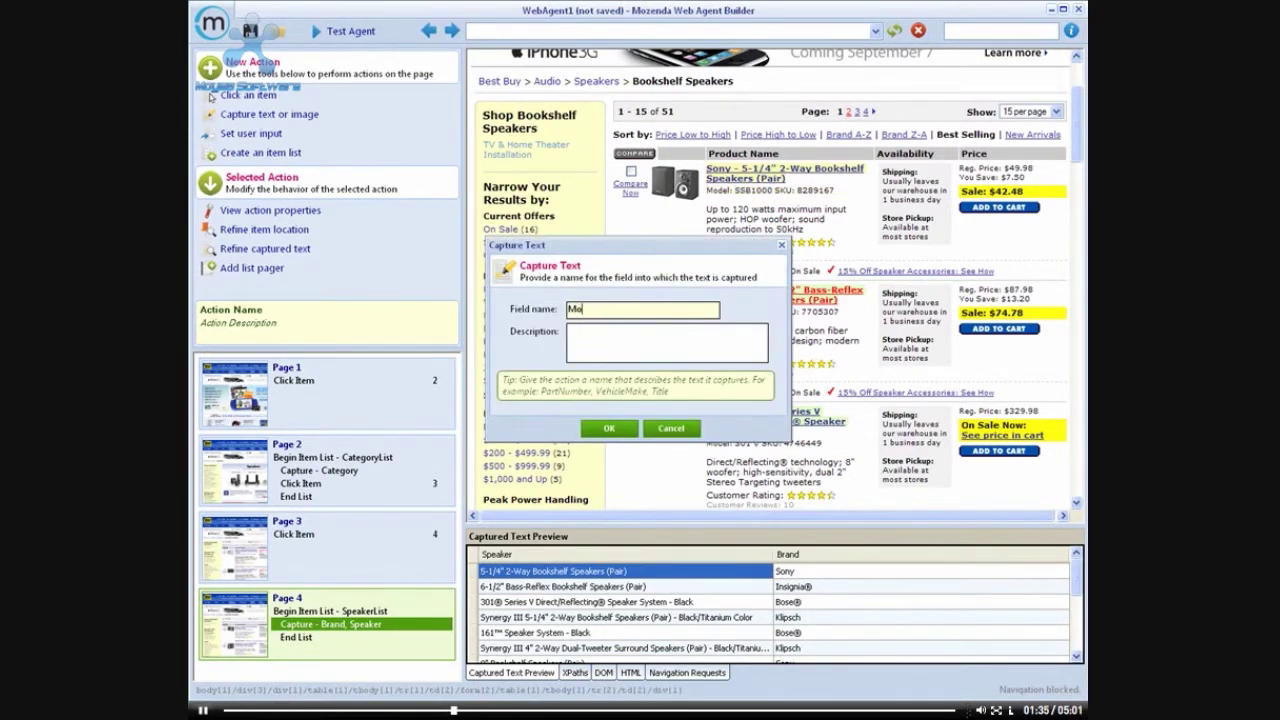
text(del)
key(Return)
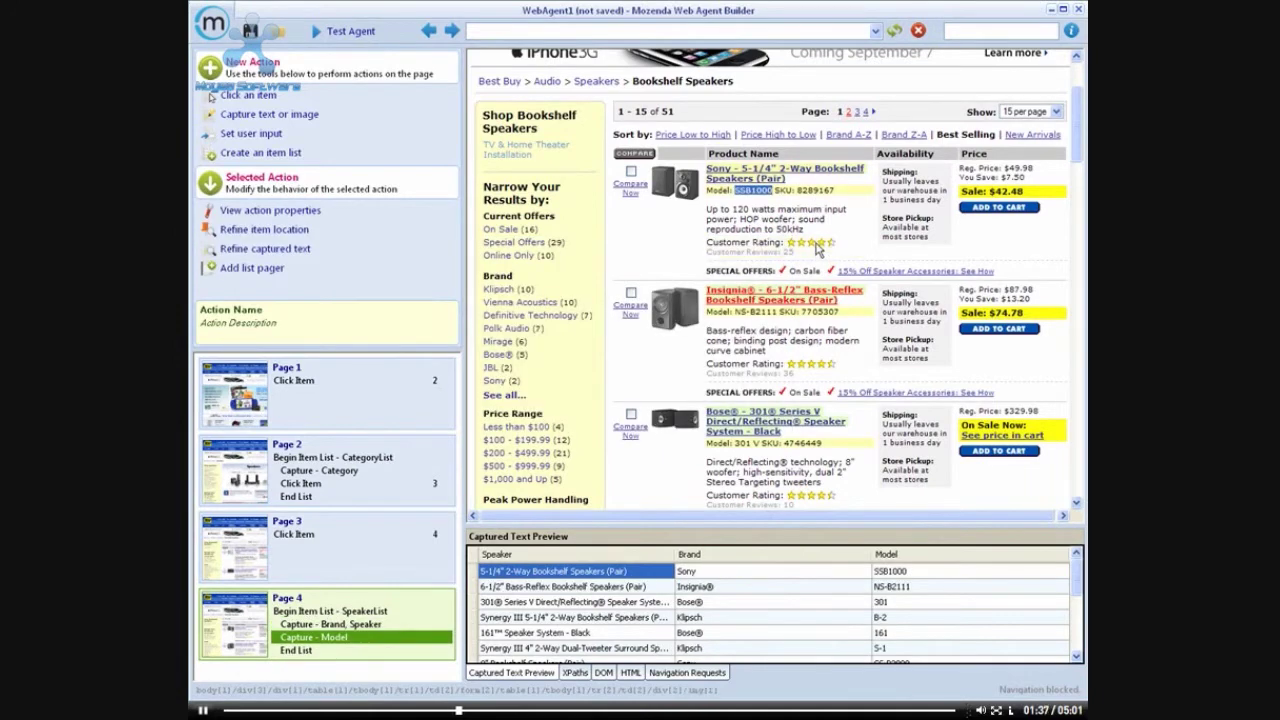
Capture each speaker's customer rating stars as a Rating field
click(817, 249)
text(Rating)
key(Return)
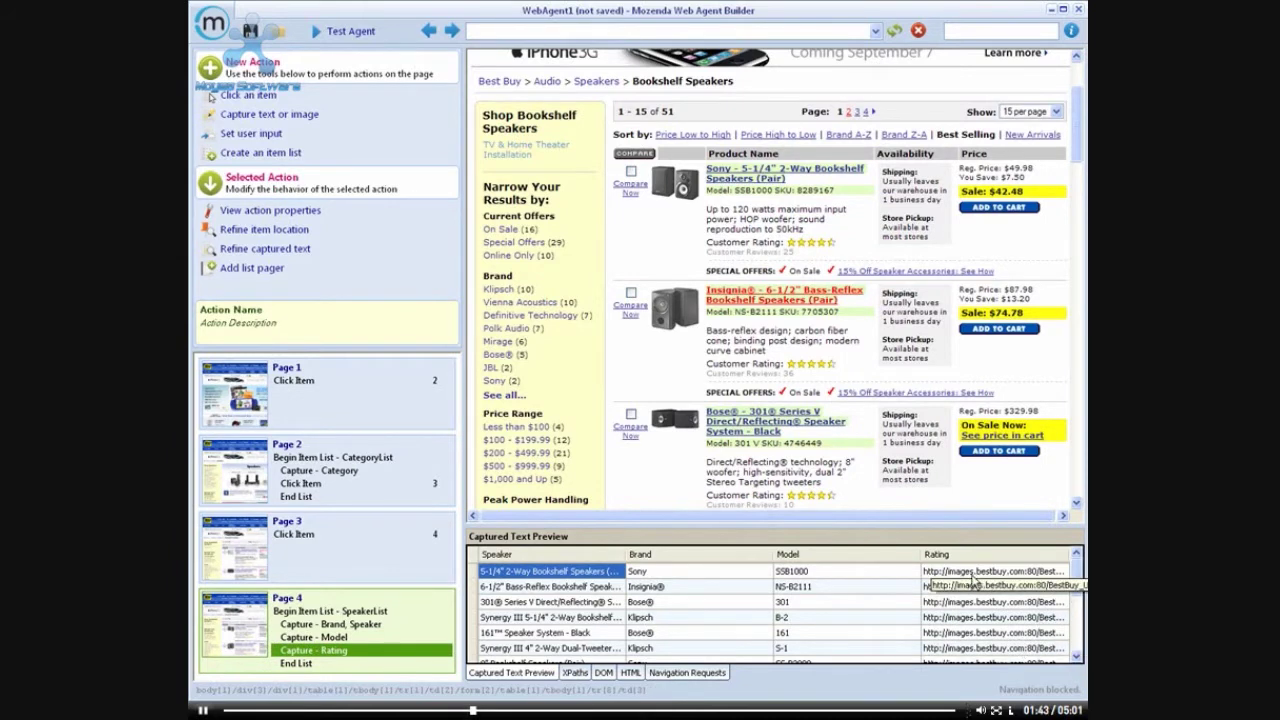
right_click(355, 651)
Refine Rating with a _ to . text replacement so it keeps only the score, e.g. 4.5
click(459, 690)
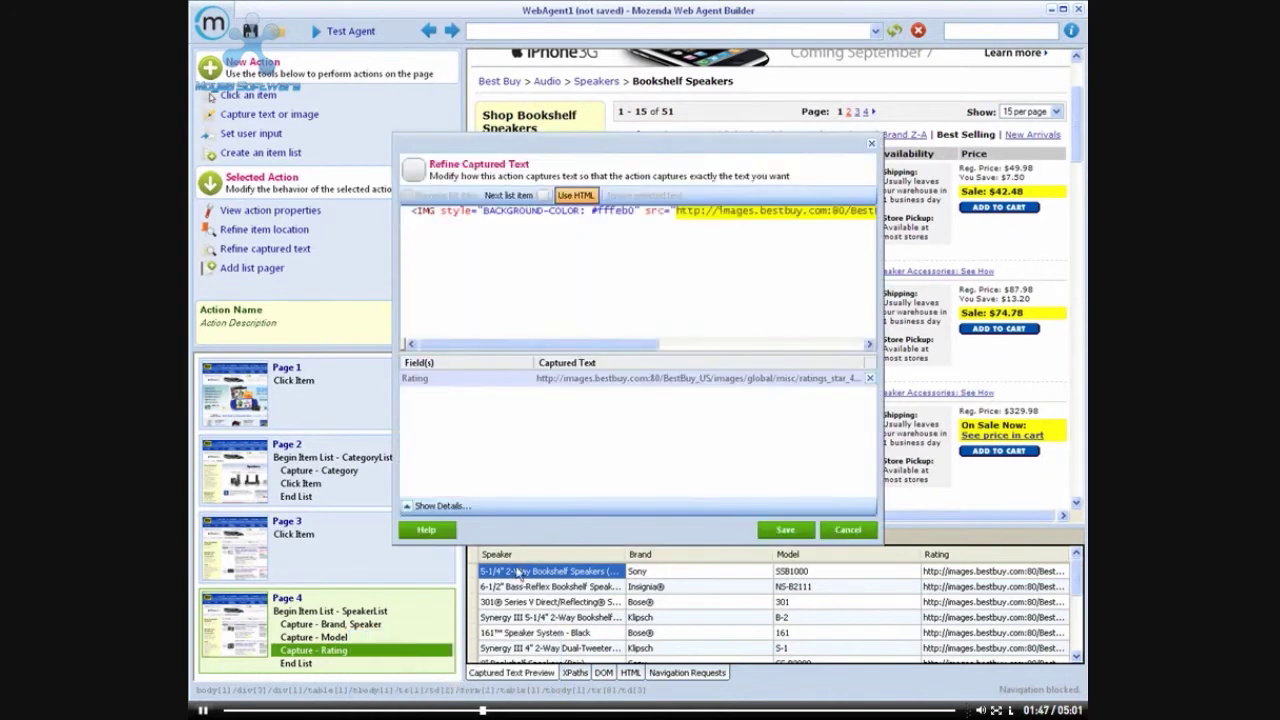
drag(626, 346, 748, 345)
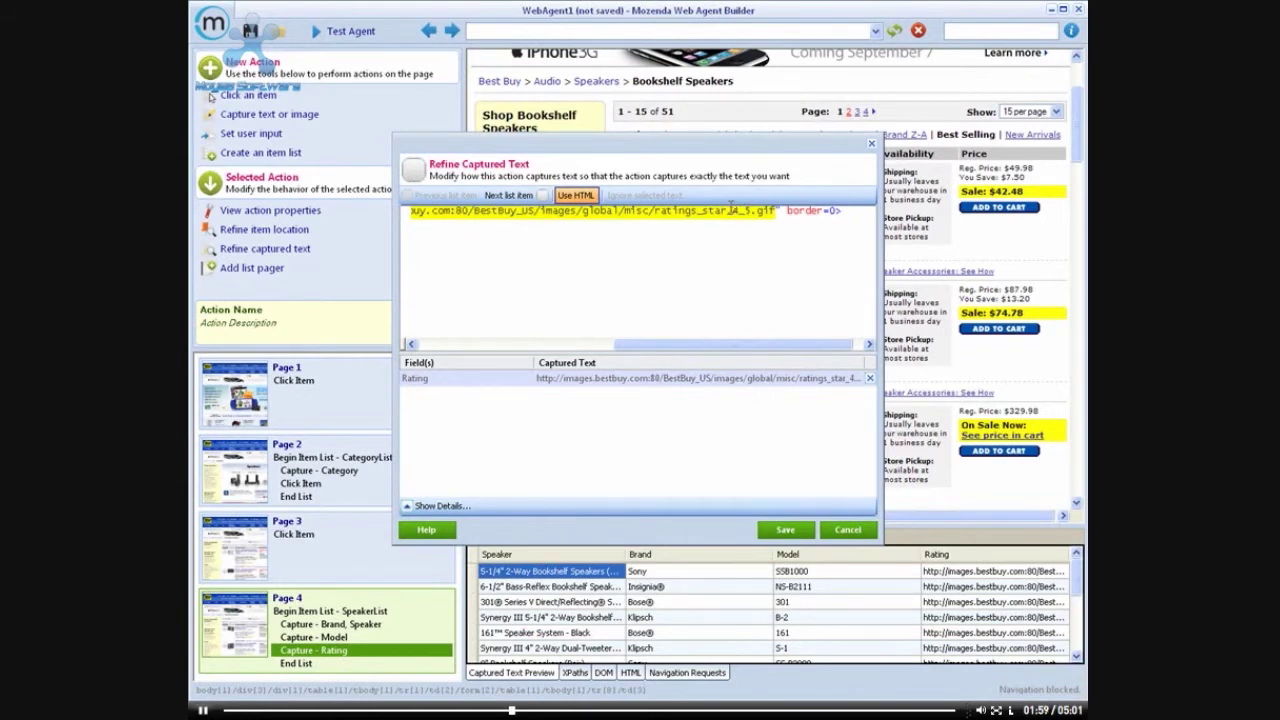
click(440, 505)
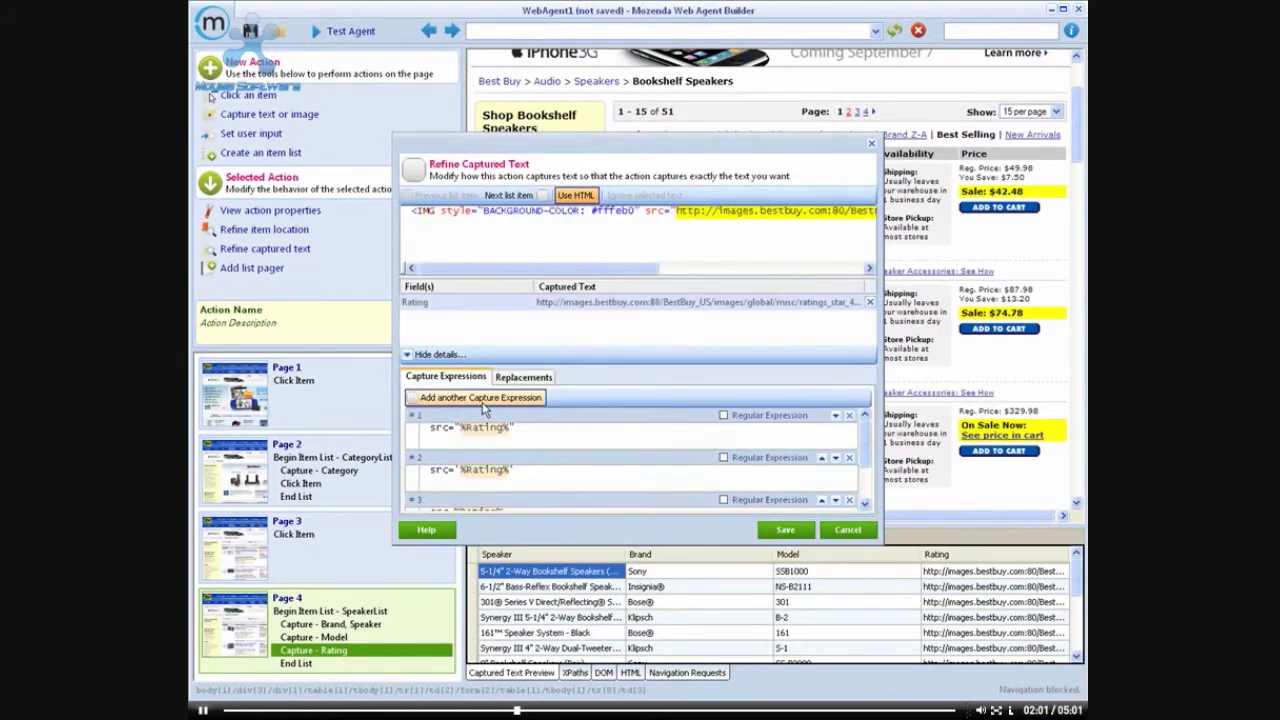
click(523, 377)
click(418, 396)
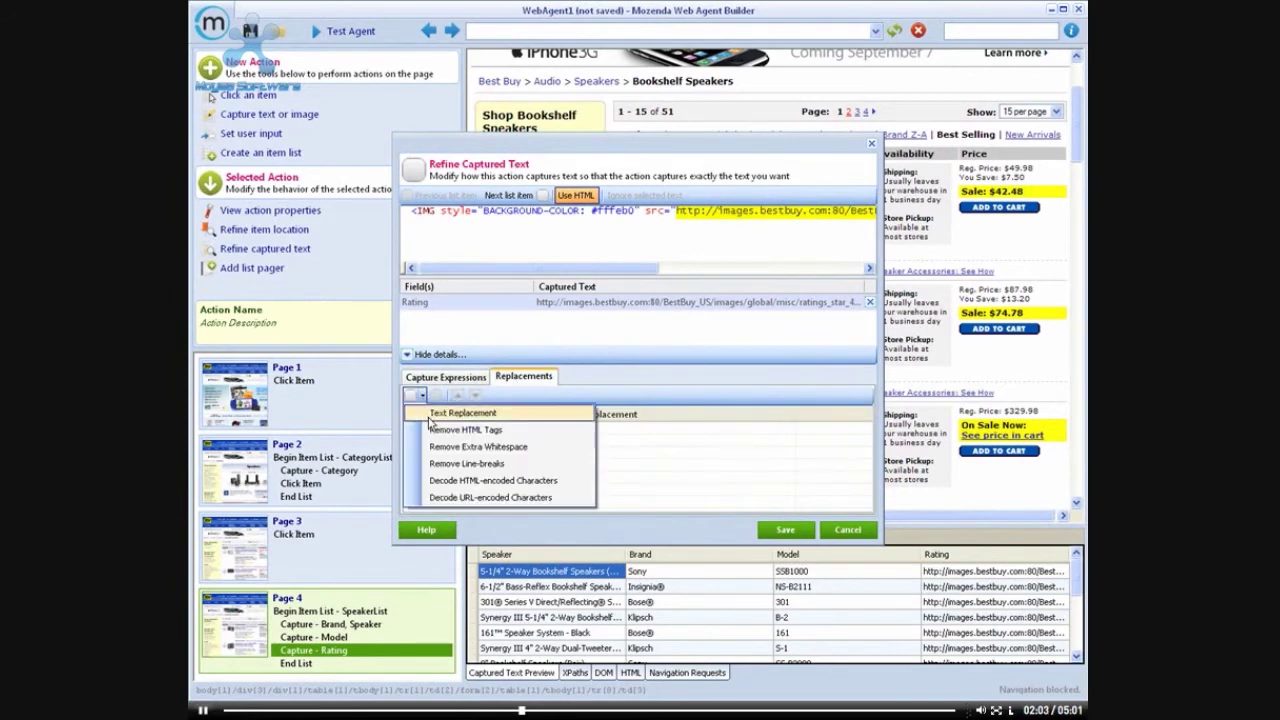
click(462, 413)
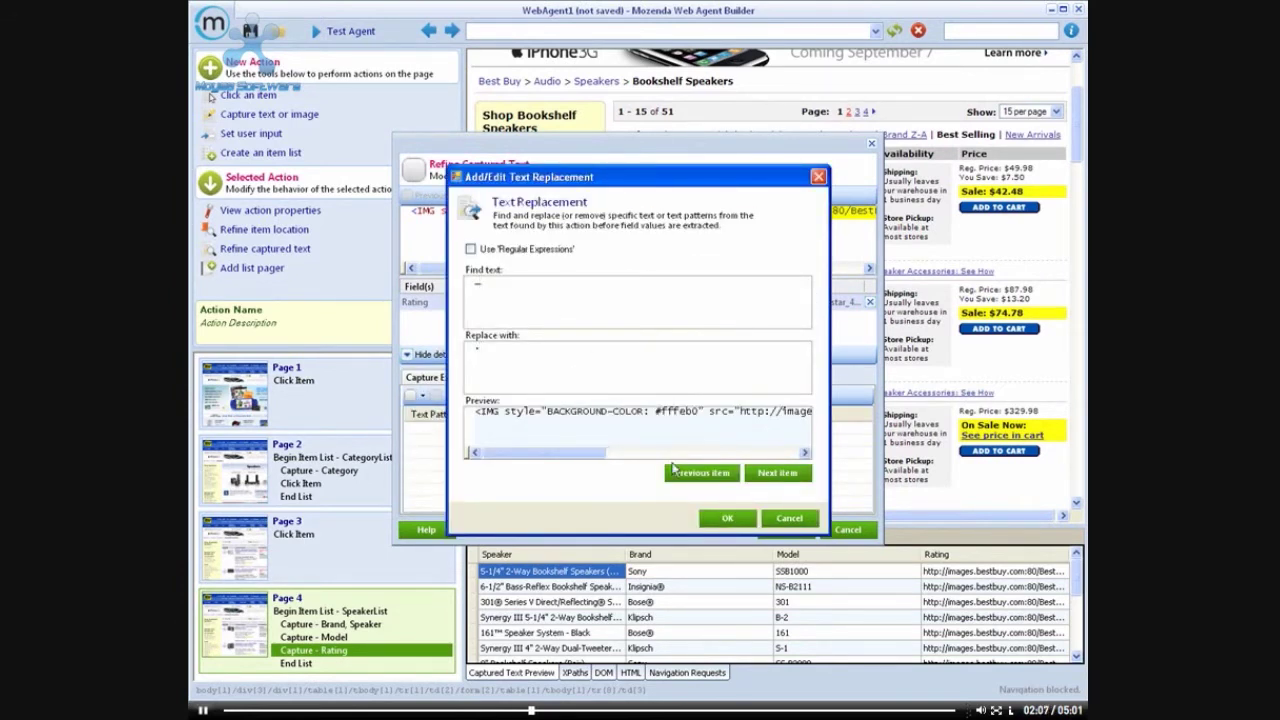
click(726, 518)
drag(598, 275, 802, 268)
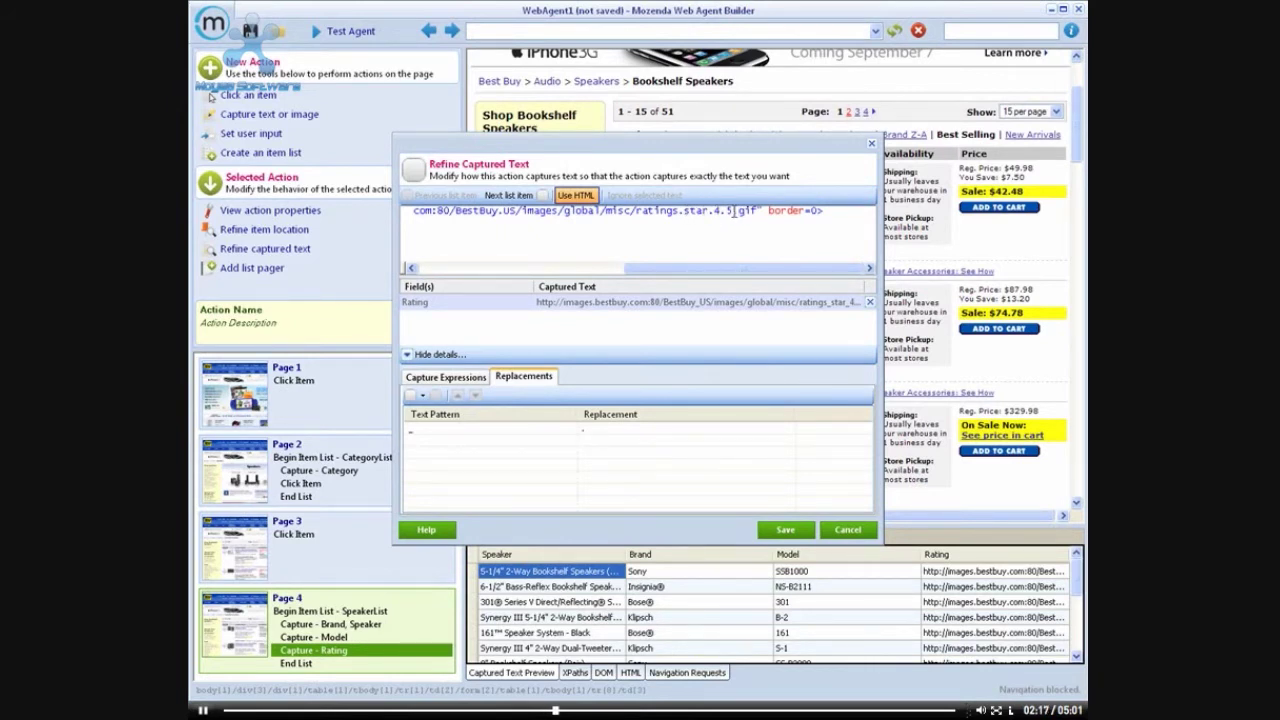
drag(716, 211, 731, 212)
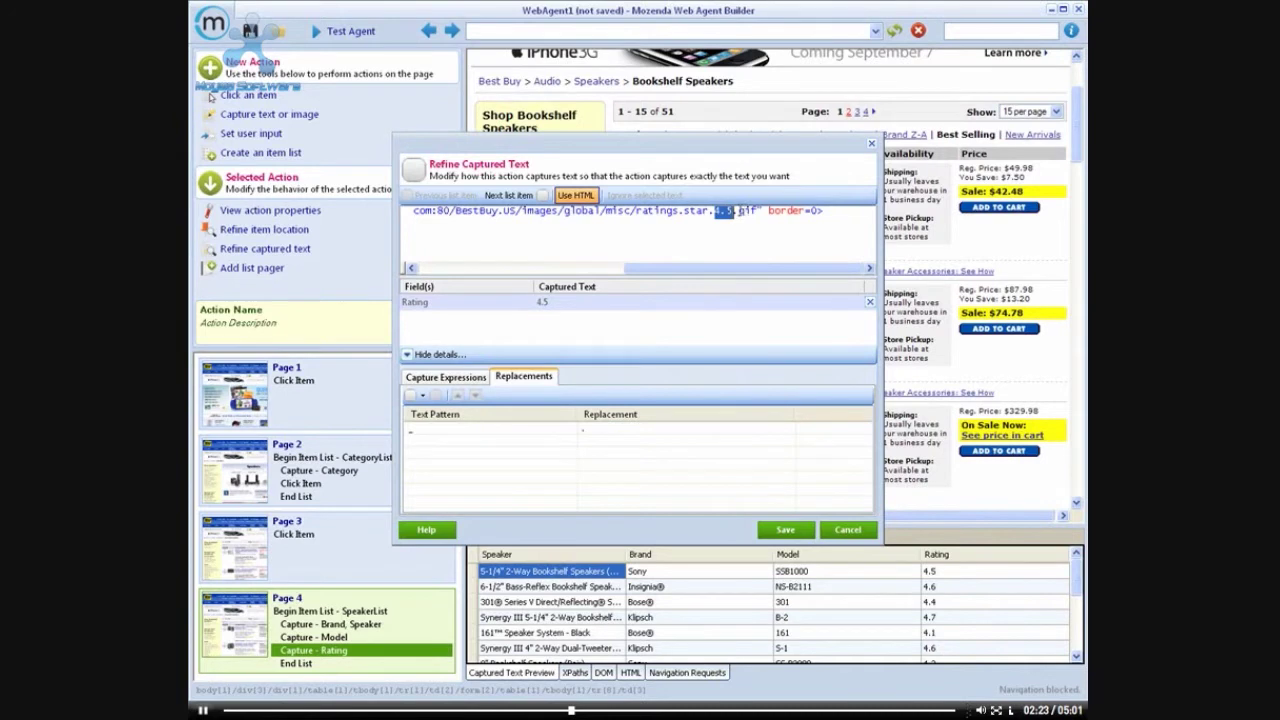
click(785, 530)
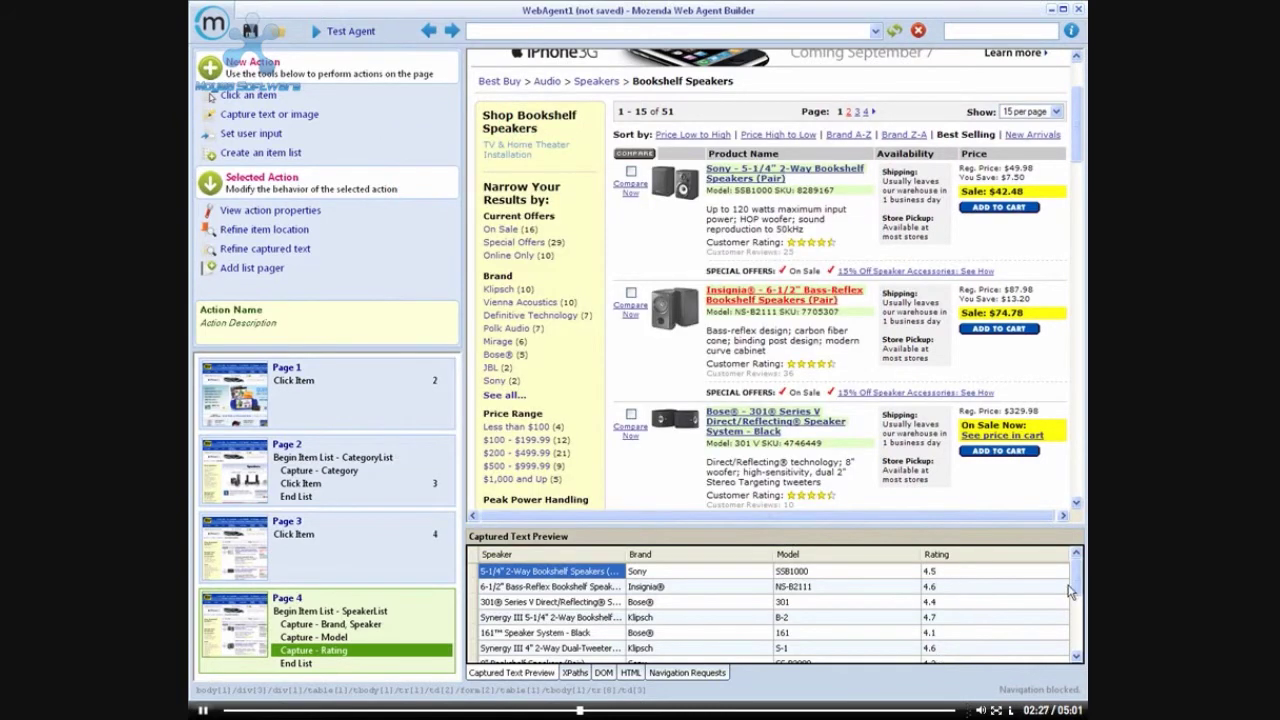
Capture the first speaker's customer review count as a Number of Reviews field
click(783, 253)
text(Number of Re)
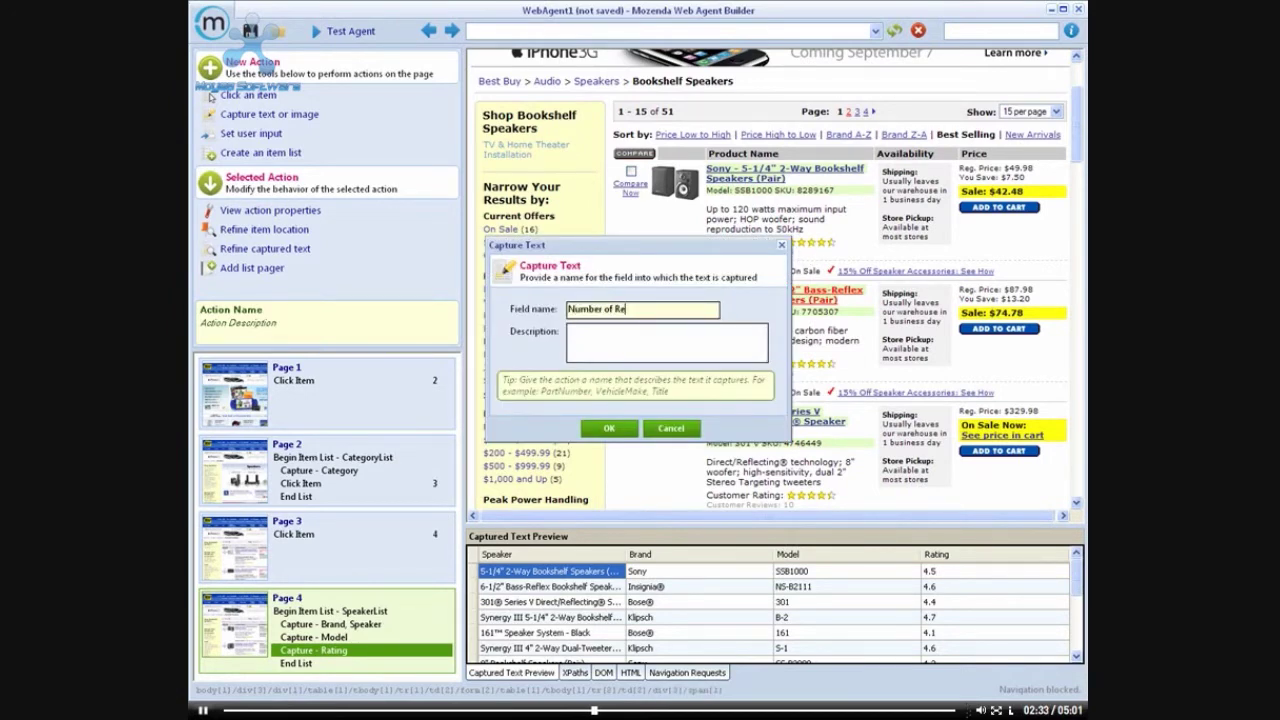
text(views)
key(Return)
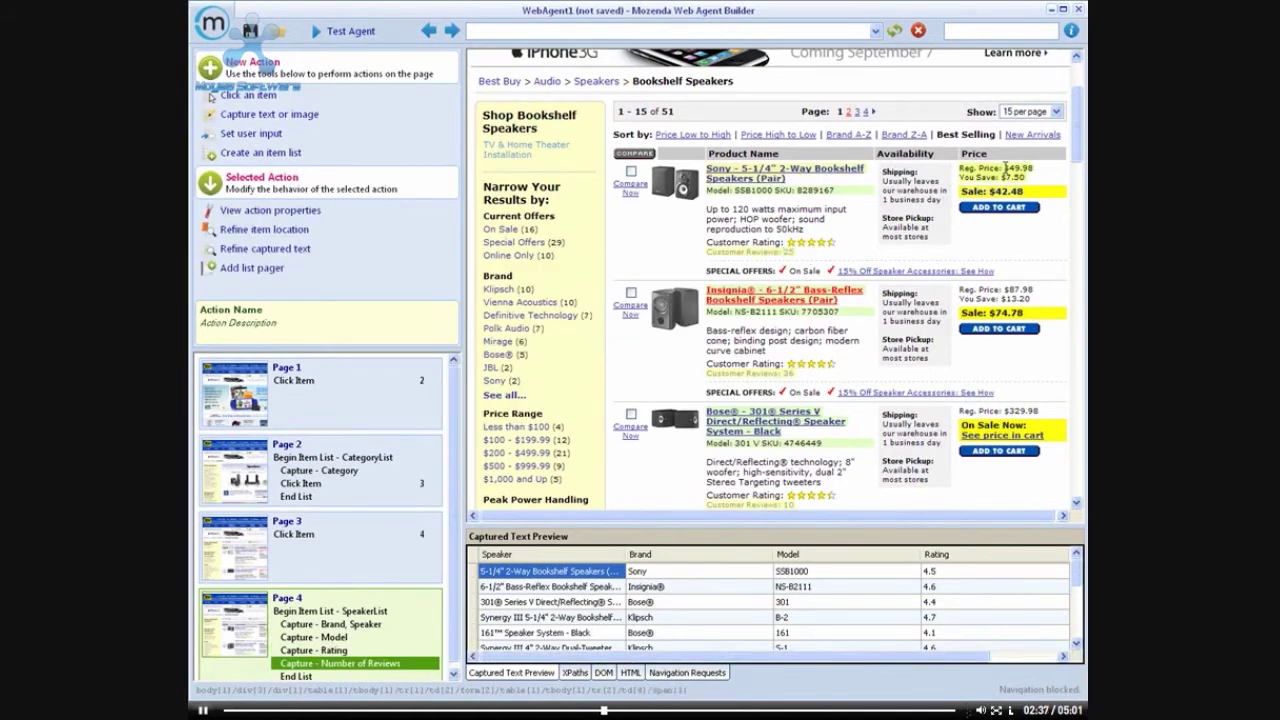
Capture the Reg. Price $49.98 as Regular Price and Sale $42.48 as Sale Price
click(1025, 168)
text(Regul)
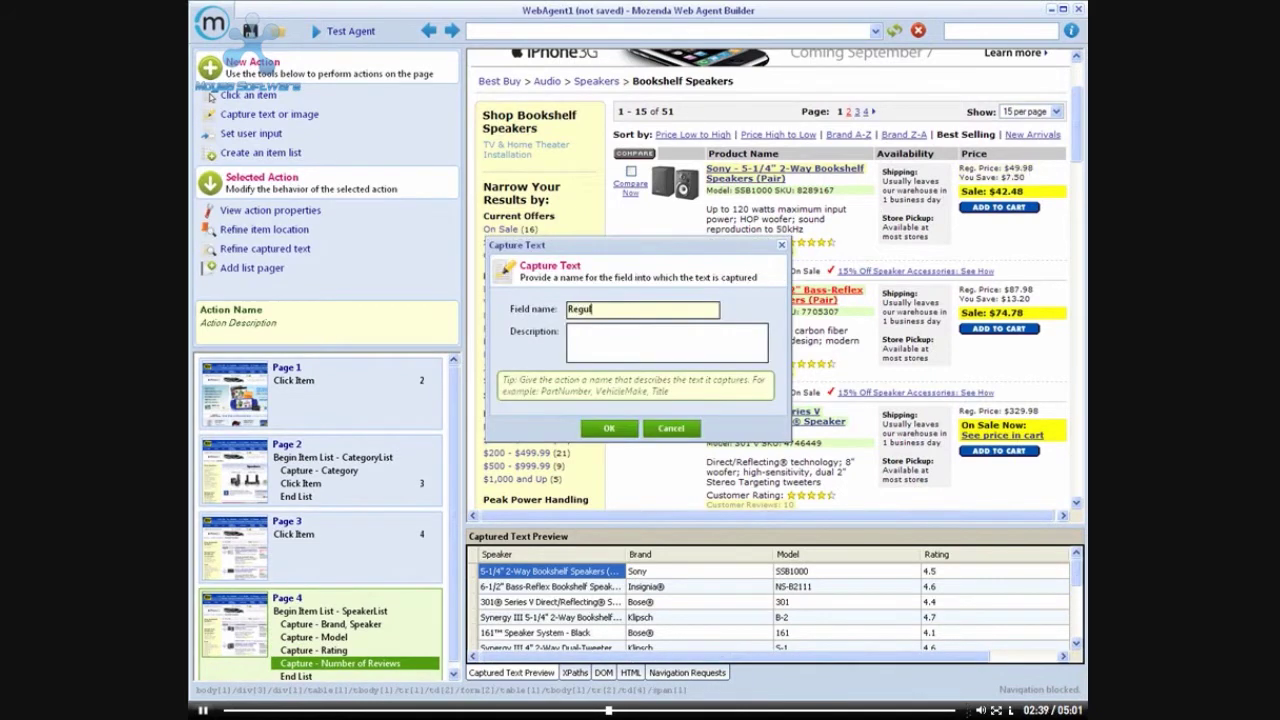
text(ar Price)
key(Return)
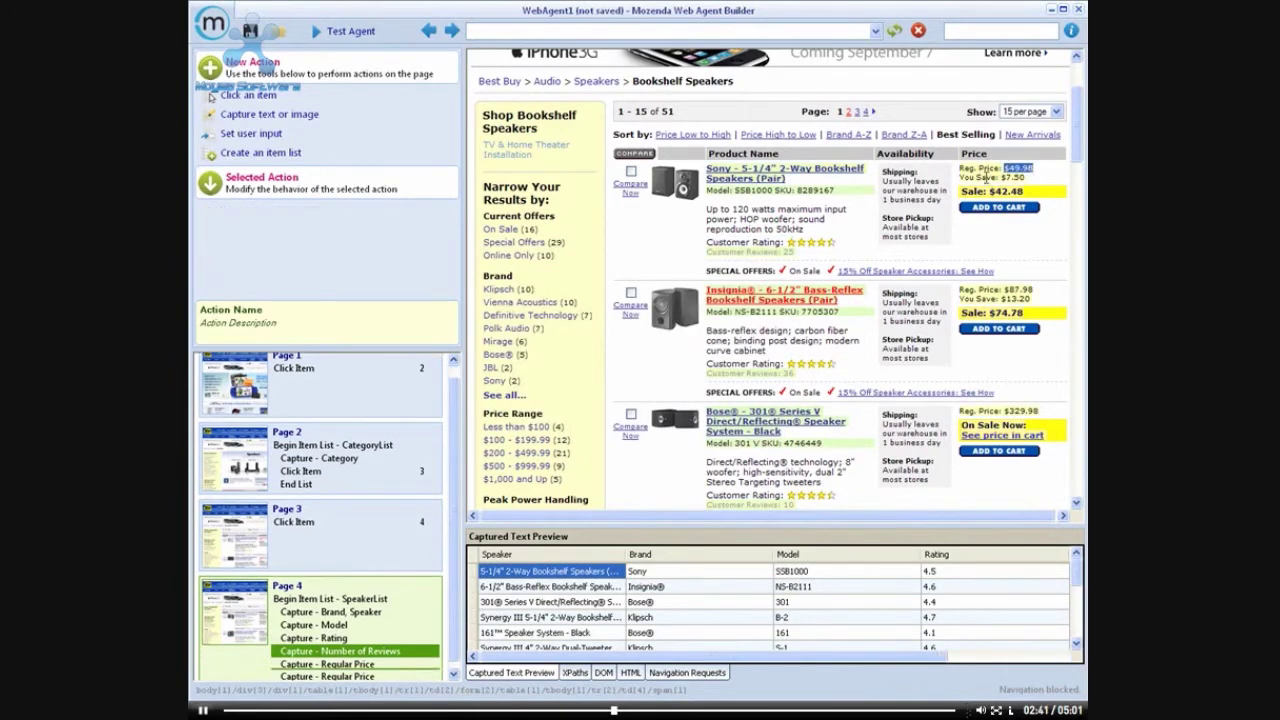
click(1010, 191)
text(S)
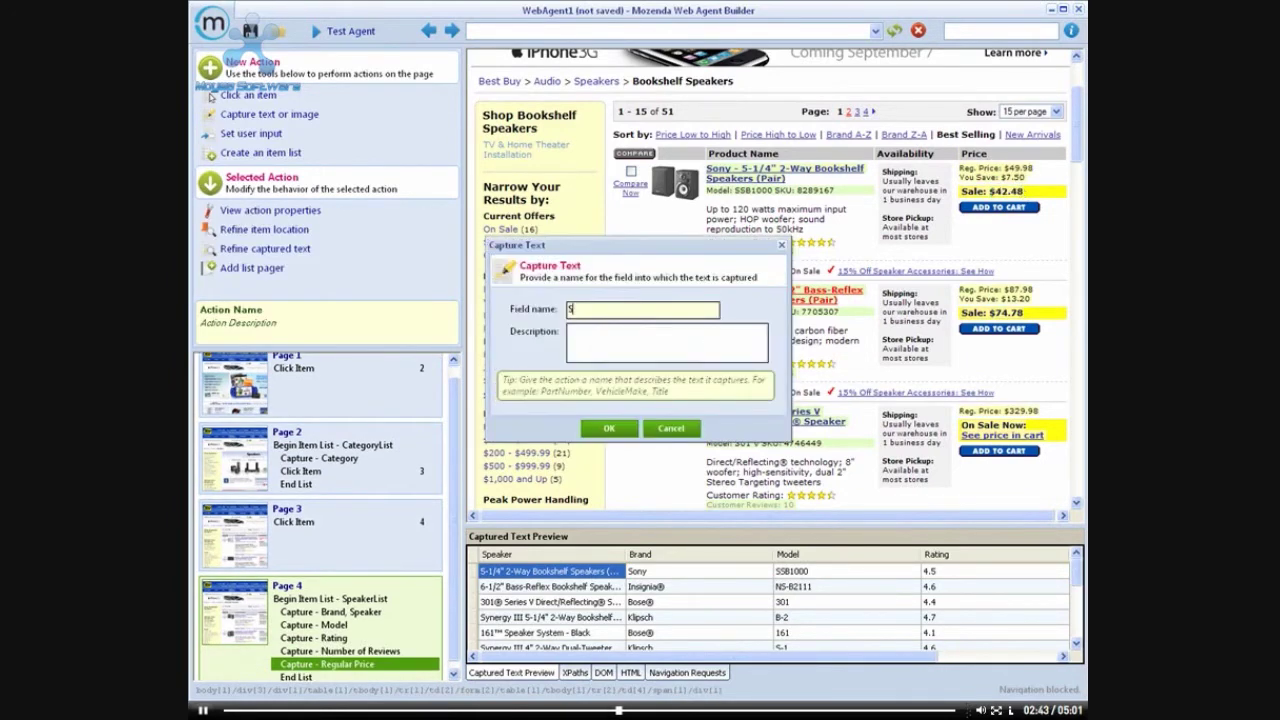
text(ale Price)
key(Return)
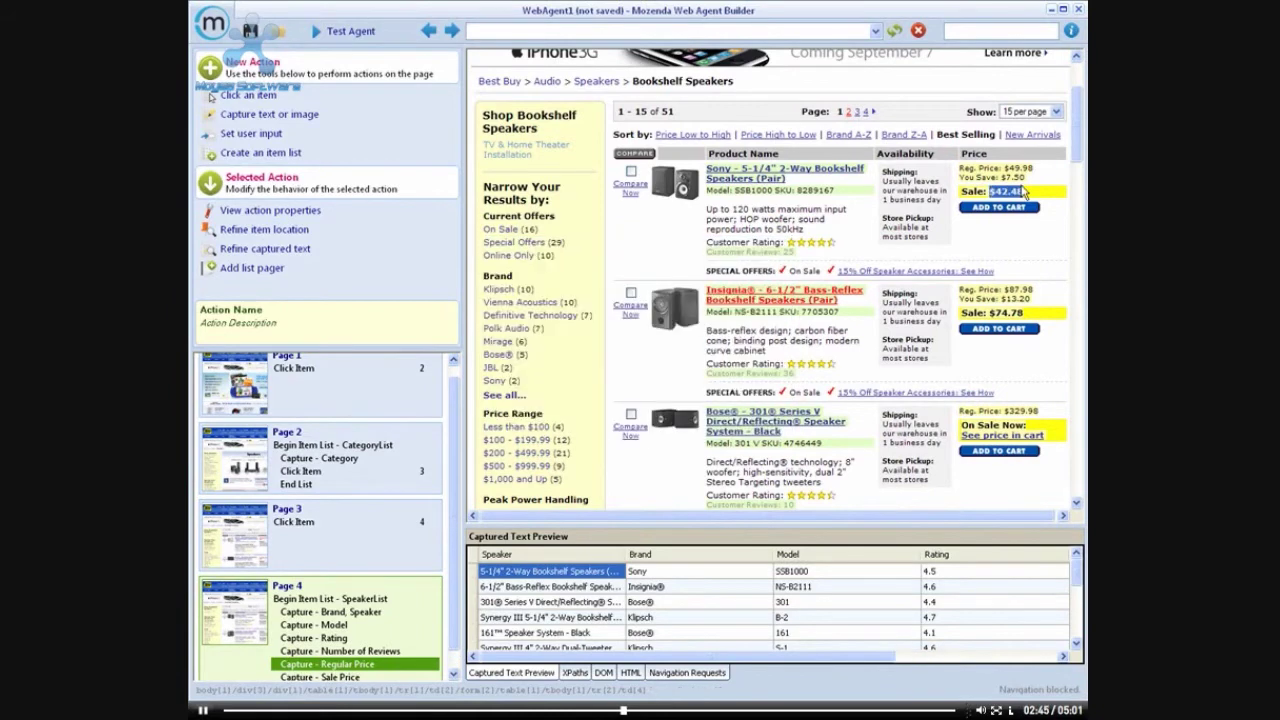
drag(920, 658, 943, 662)
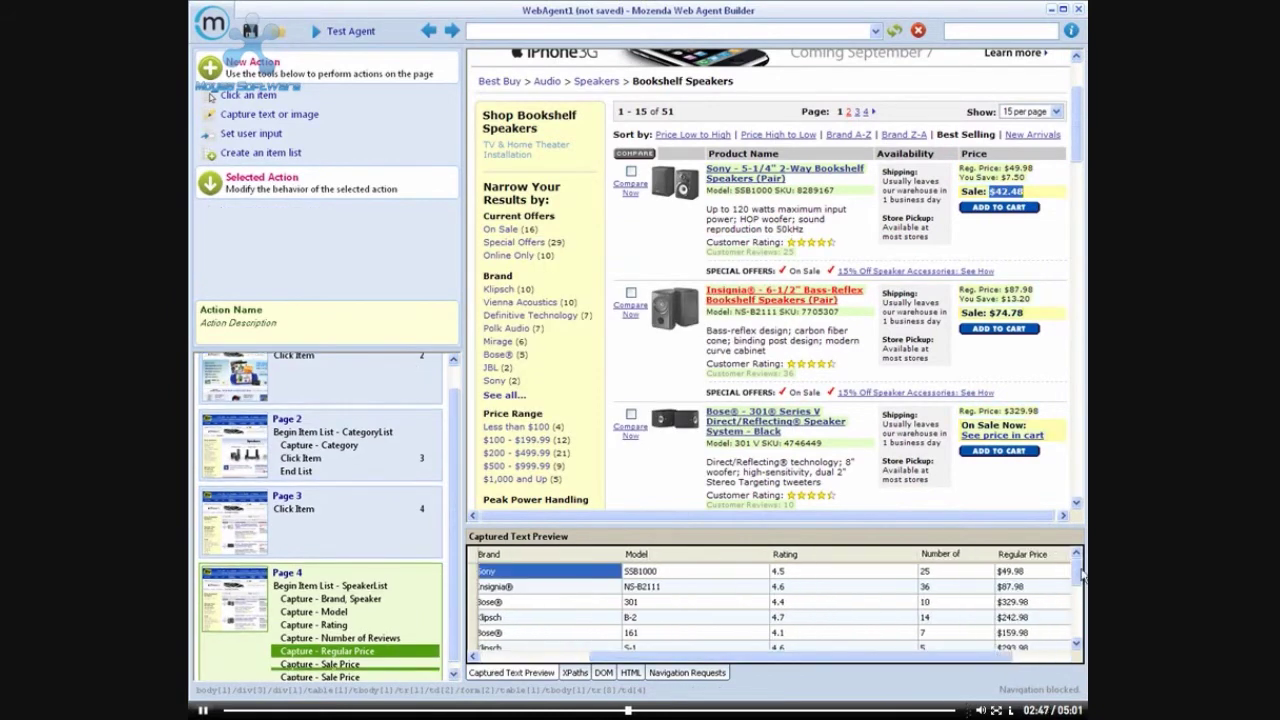
drag(1077, 572, 1077, 600)
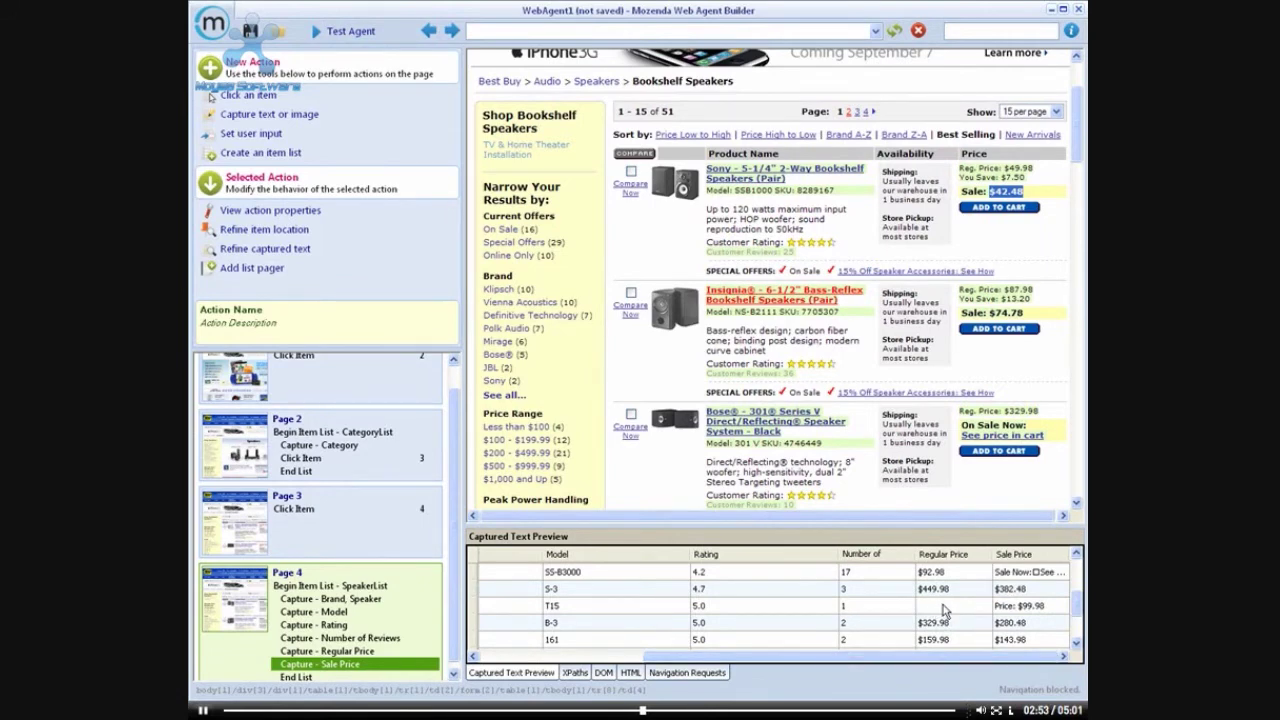
Review more speaker listings, then open text refinement for the Regular Price capture
click(1076, 190)
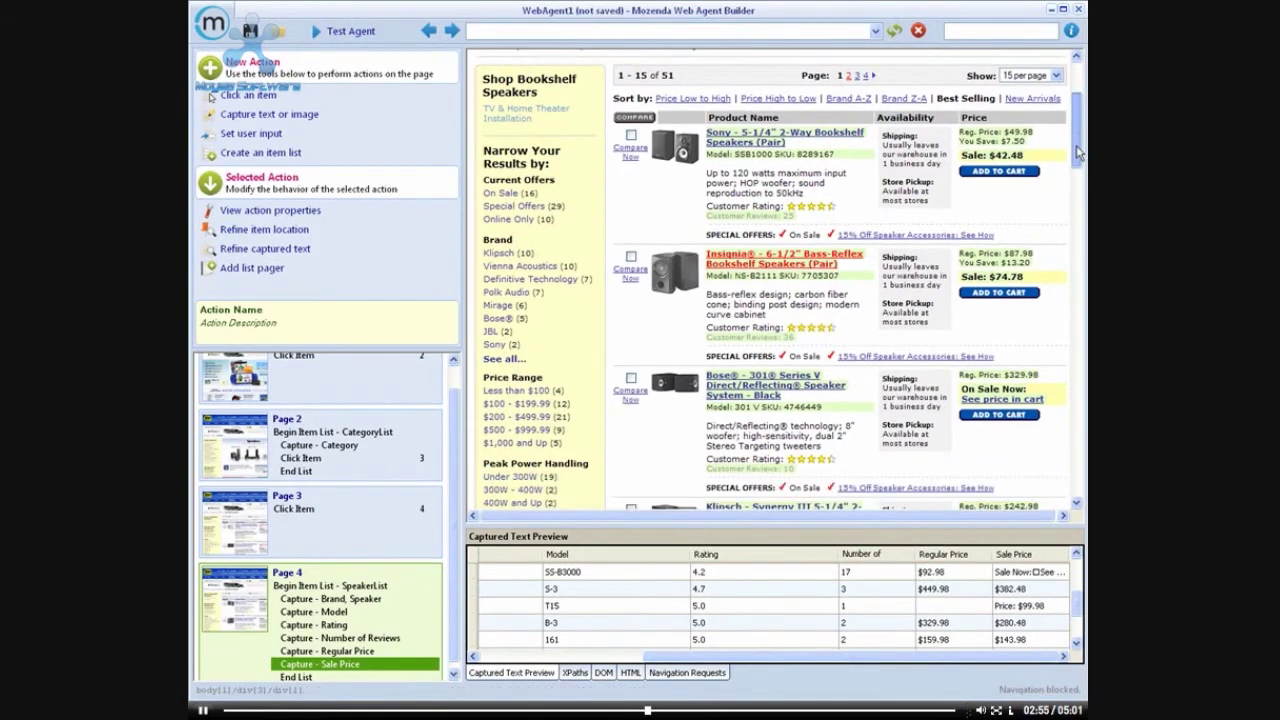
drag(1076, 190, 1069, 288)
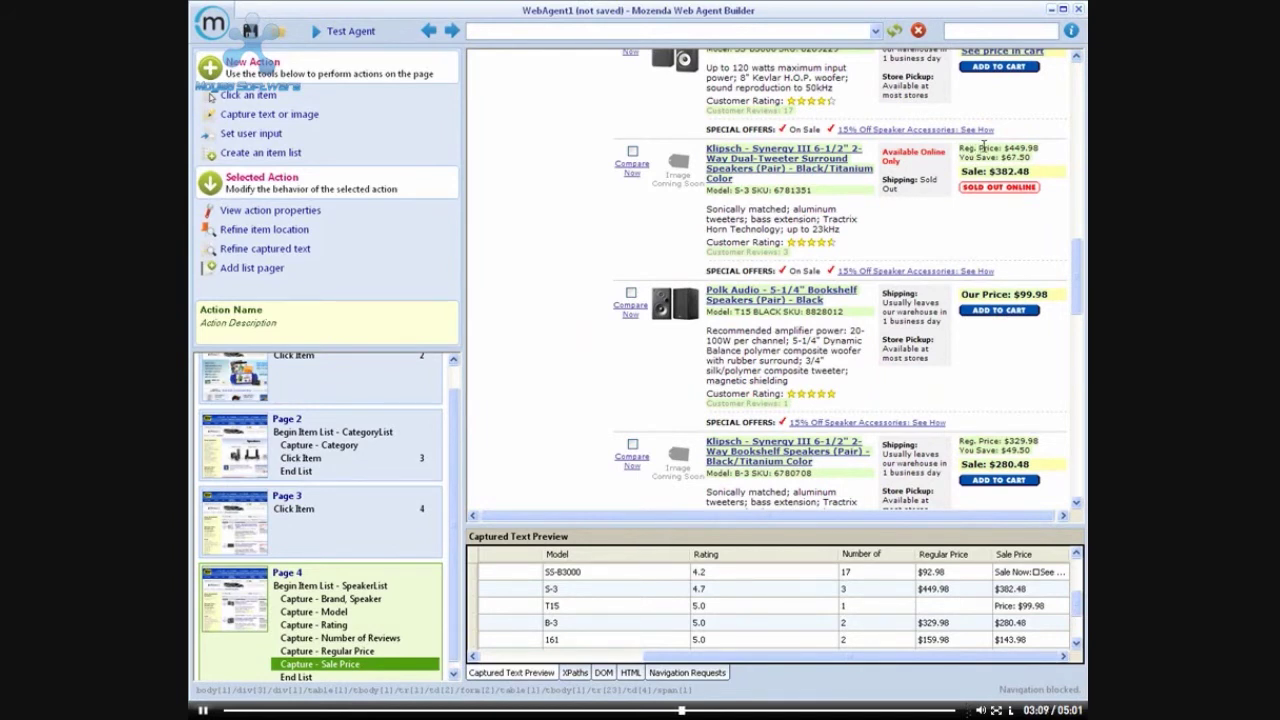
right_click(341, 652)
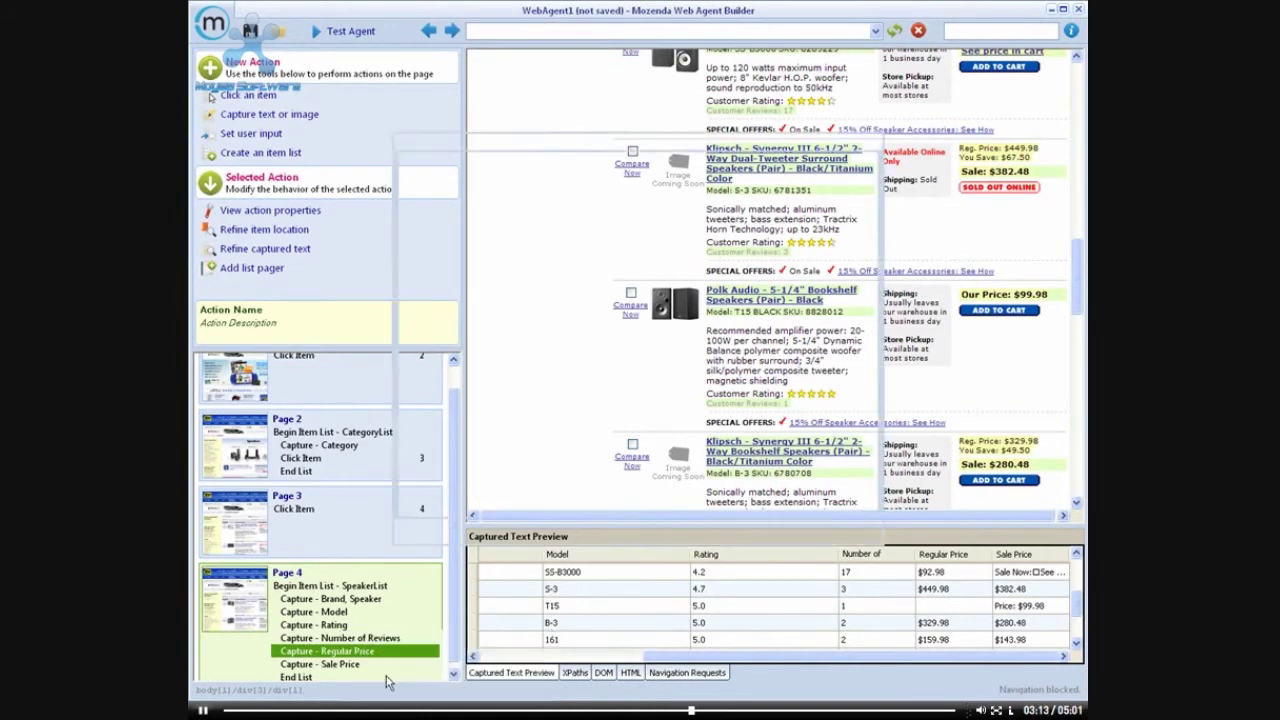
click(390, 676)
Add a second Regular Price capture expression and check captured prices on later list items
click(432, 506)
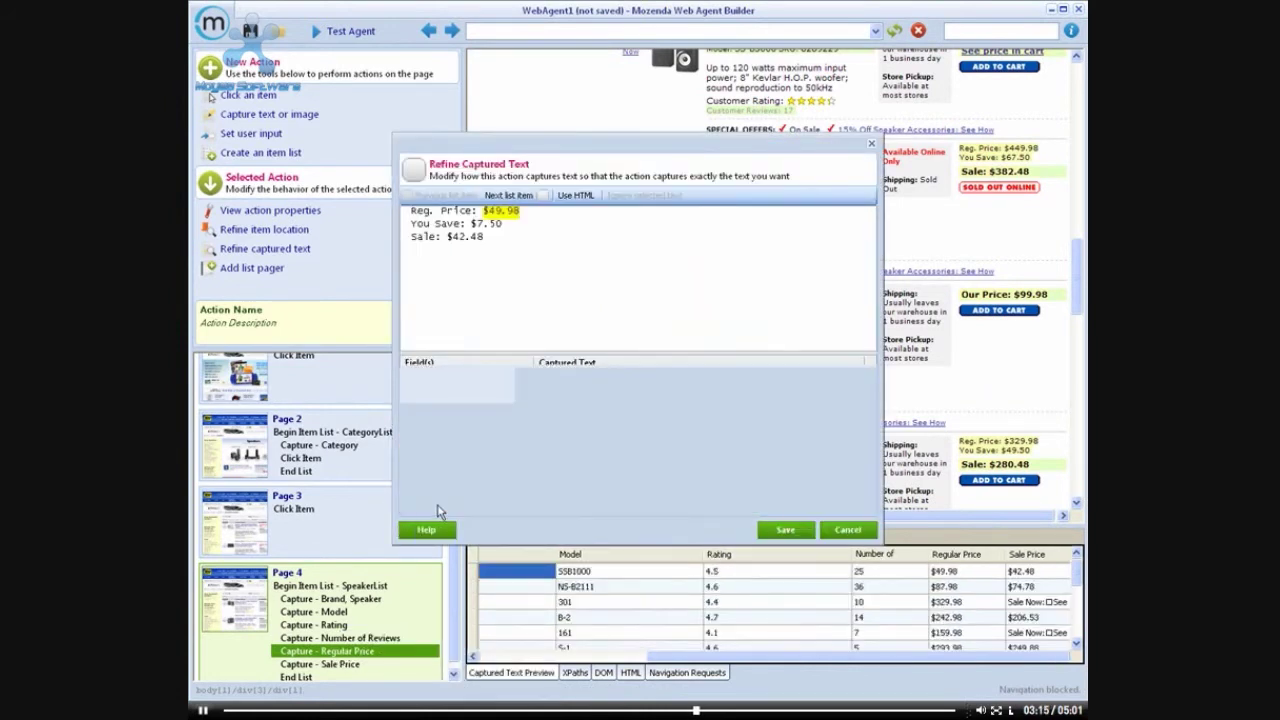
click(470, 397)
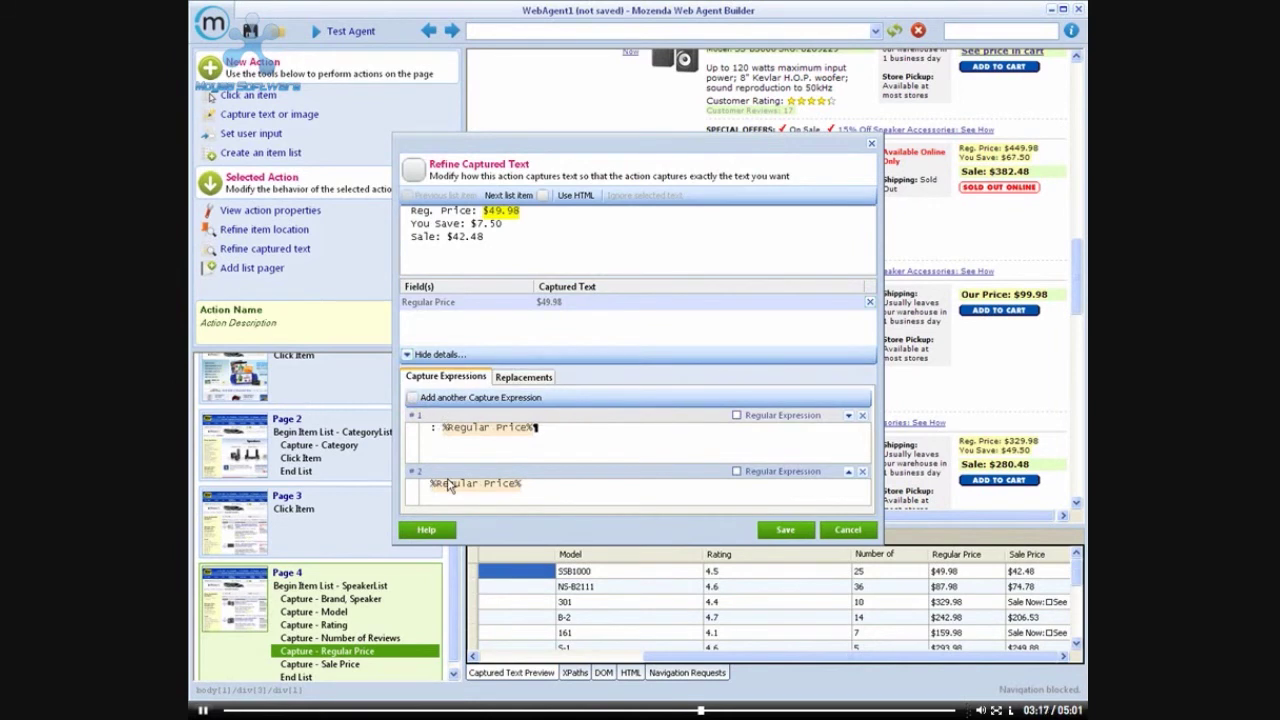
click(537, 196)
click(537, 196)
click(537, 196)
click(537, 196)
click(537, 196)
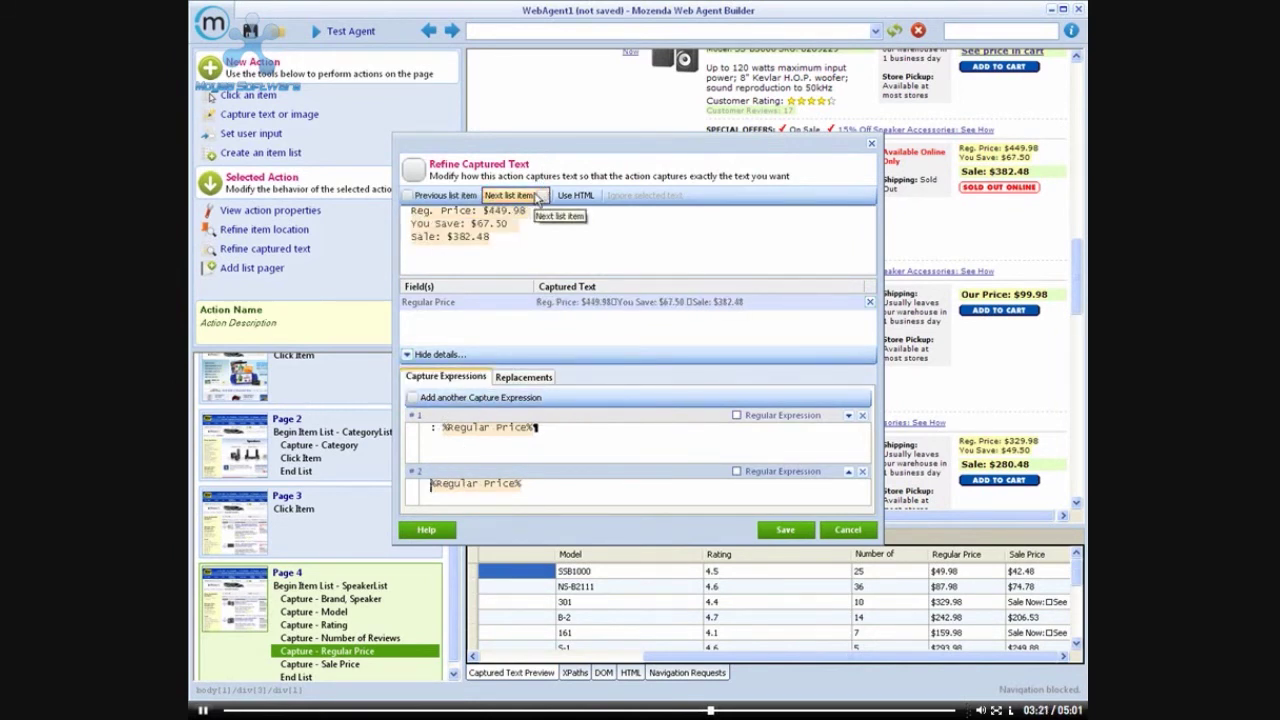
click(537, 196)
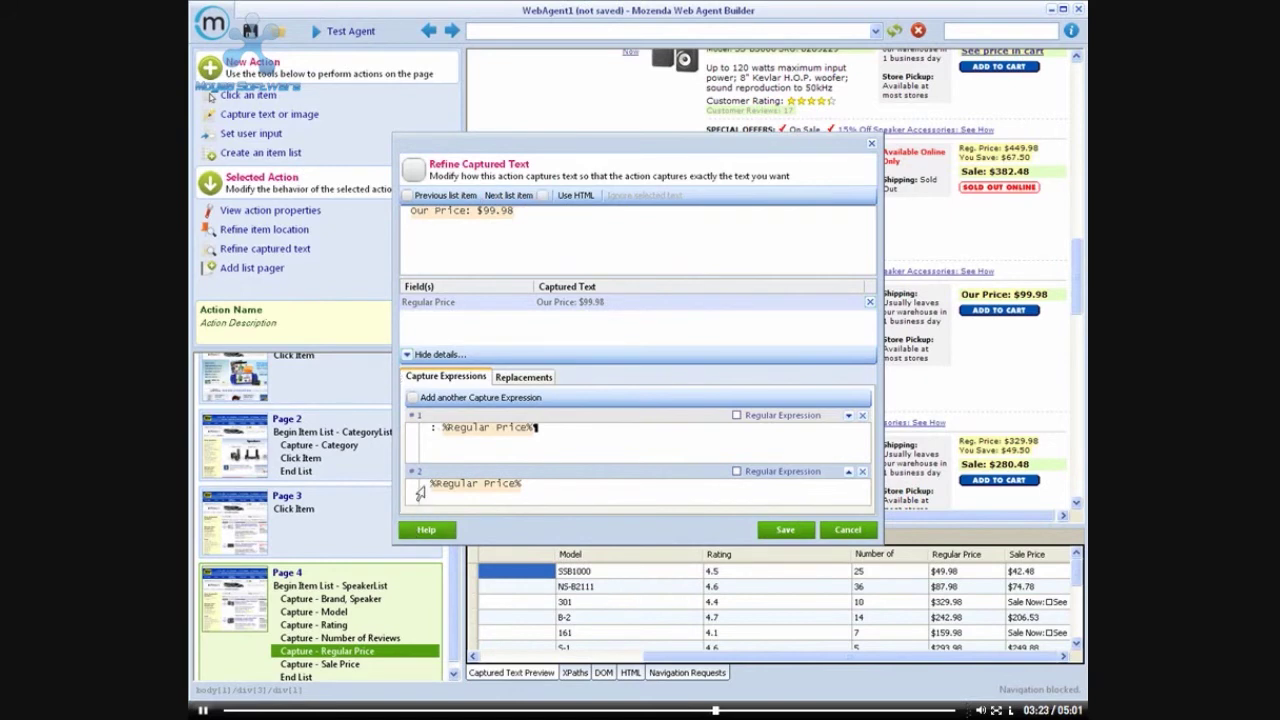
Prefix expression #2 with 'Our Price: ' and save, so Regular Price captures just the dollar amount
triple_click(432, 481)
key(Home)
text(Our Price)
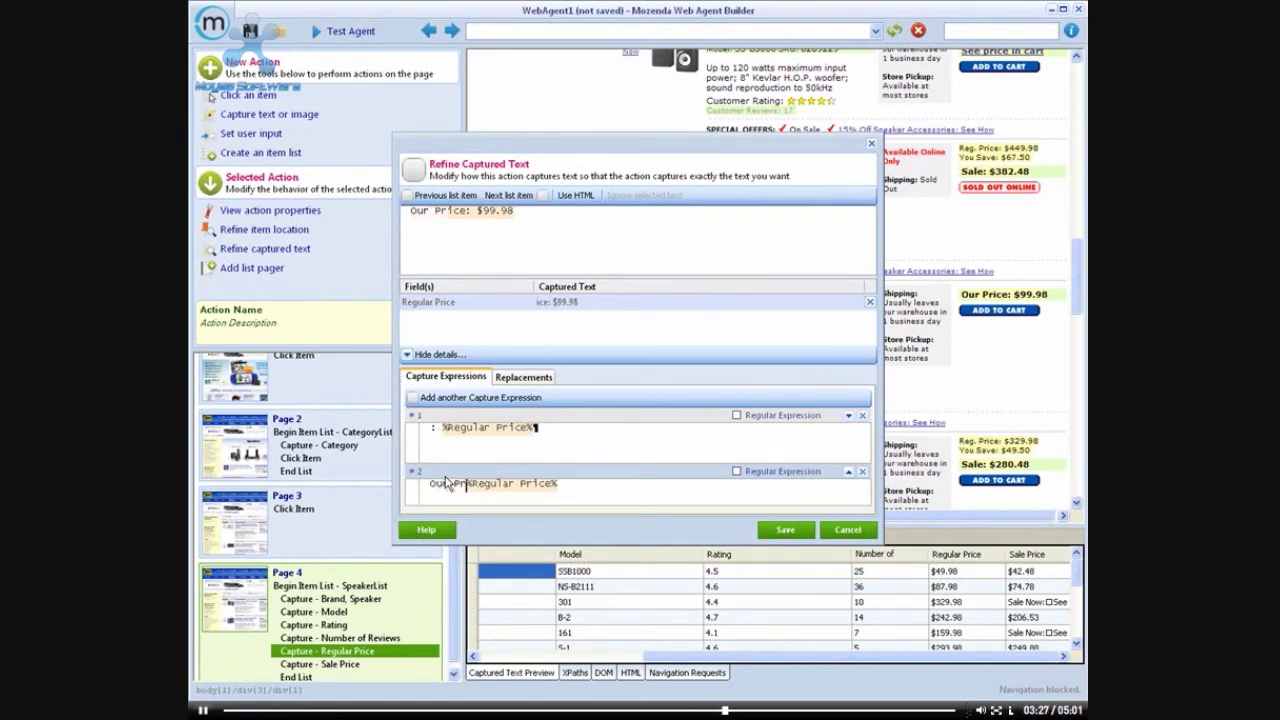
text(:)
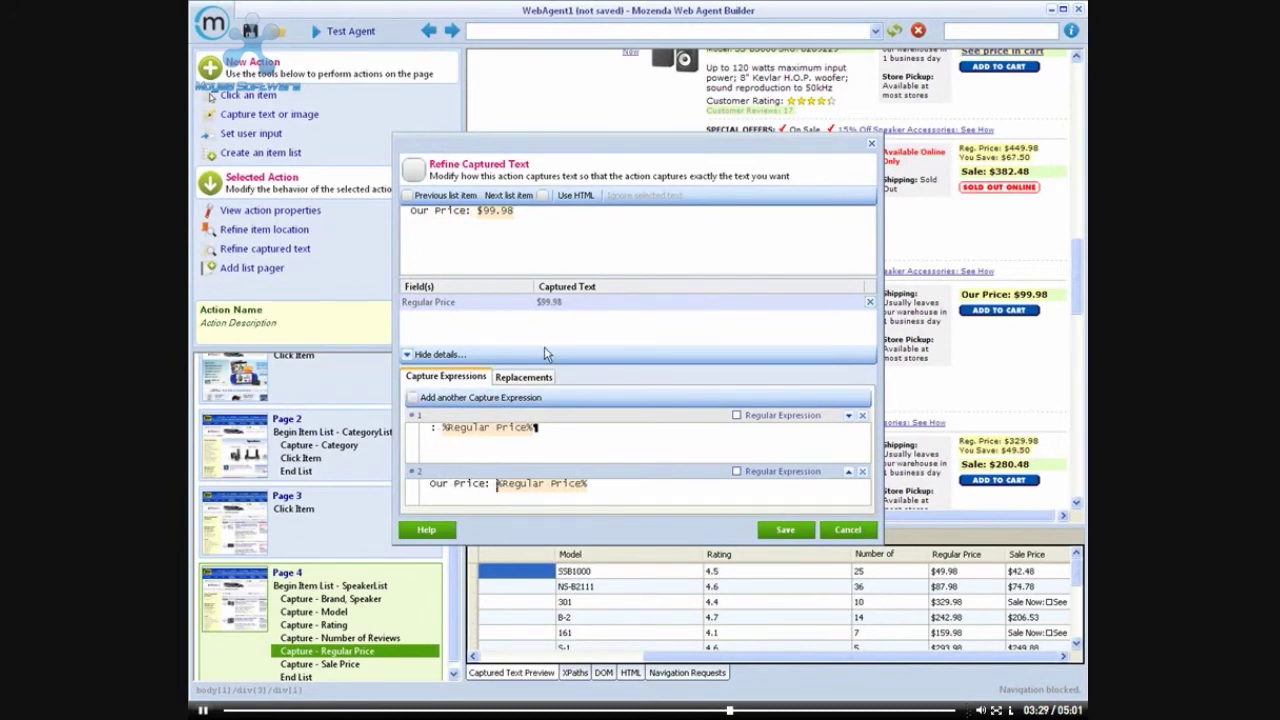
click(785, 531)
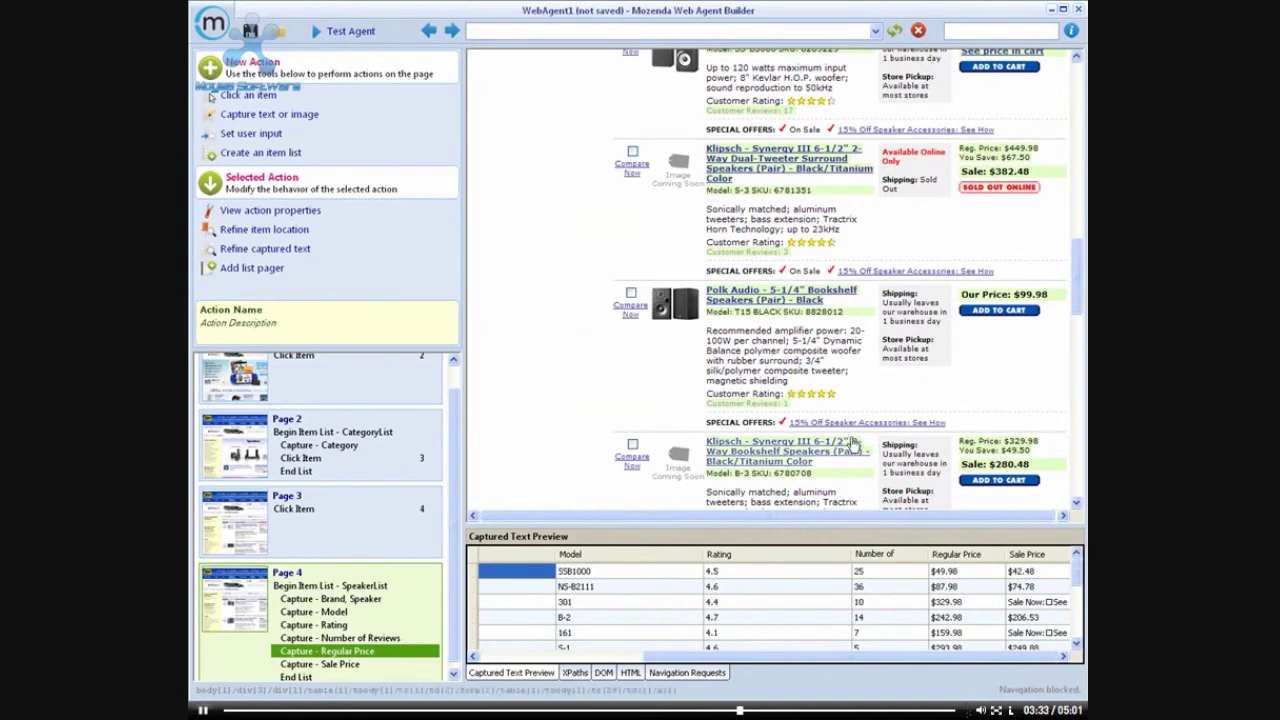
scroll(1078, 583, down, 1)
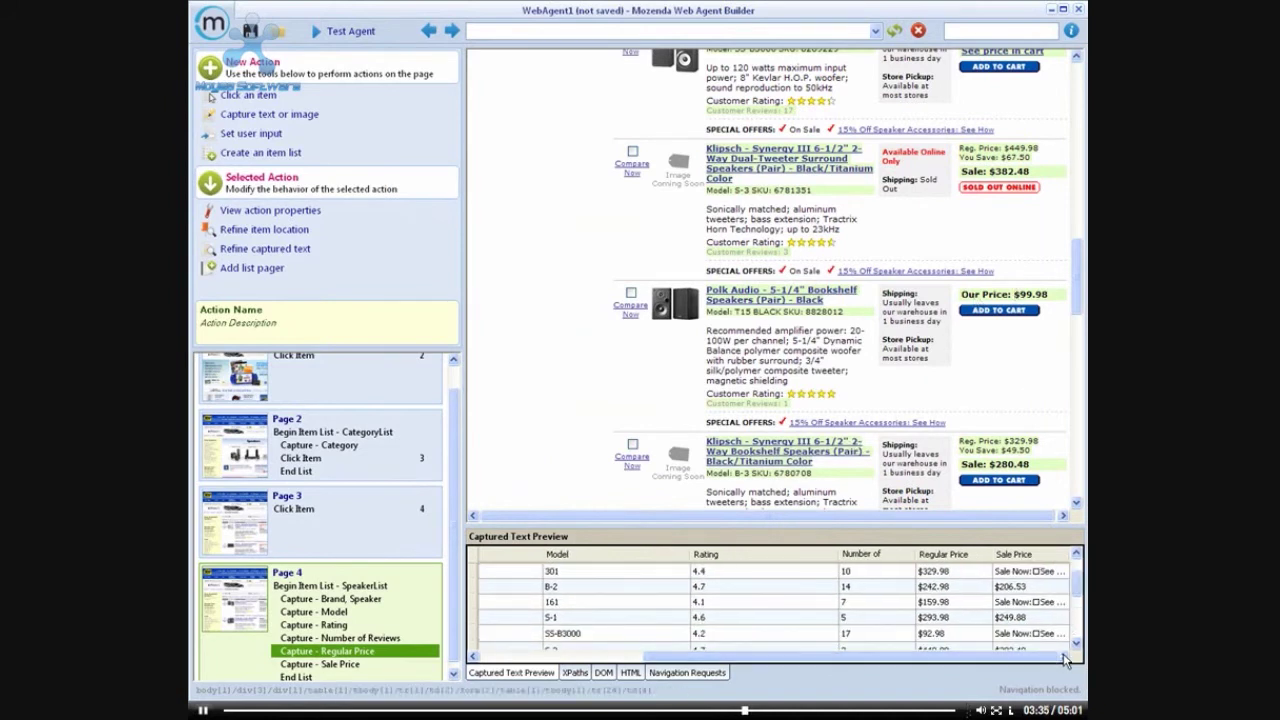
scroll(1073, 583, up, 1)
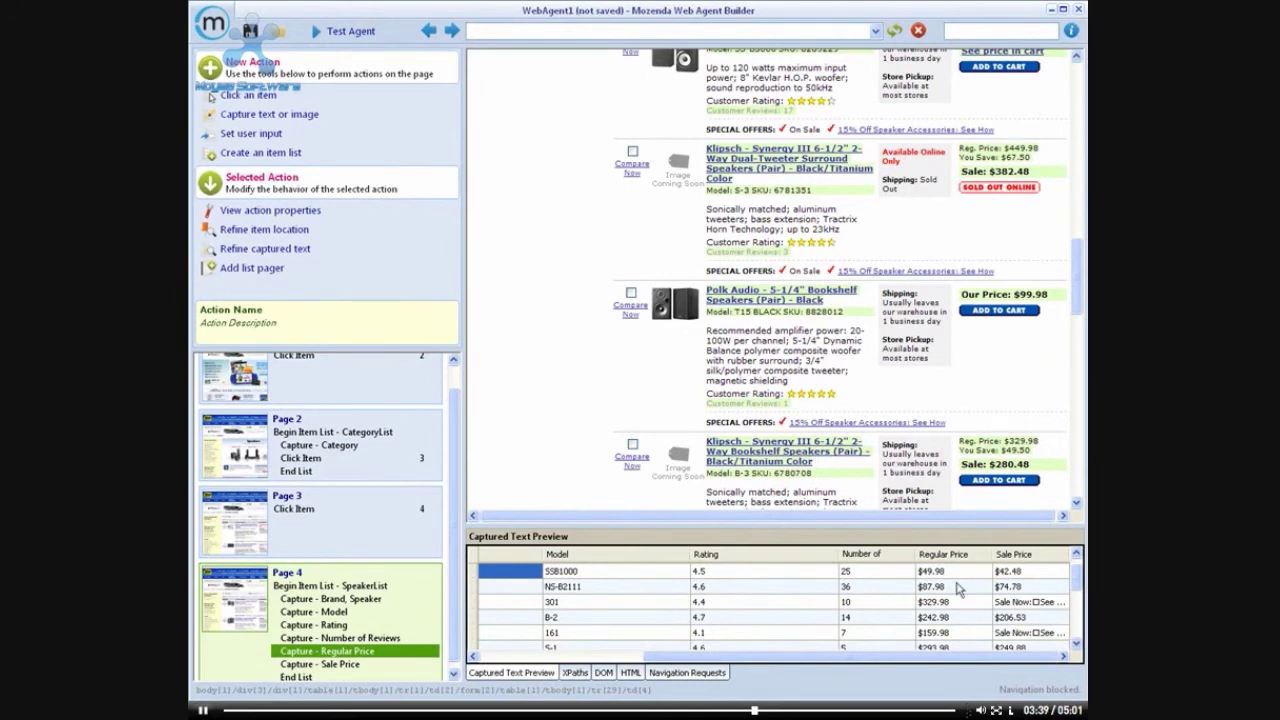
right_click(347, 664)
Refine Sale Price with a second expression that drops 'Sale Now:' and save it
click(410, 675)
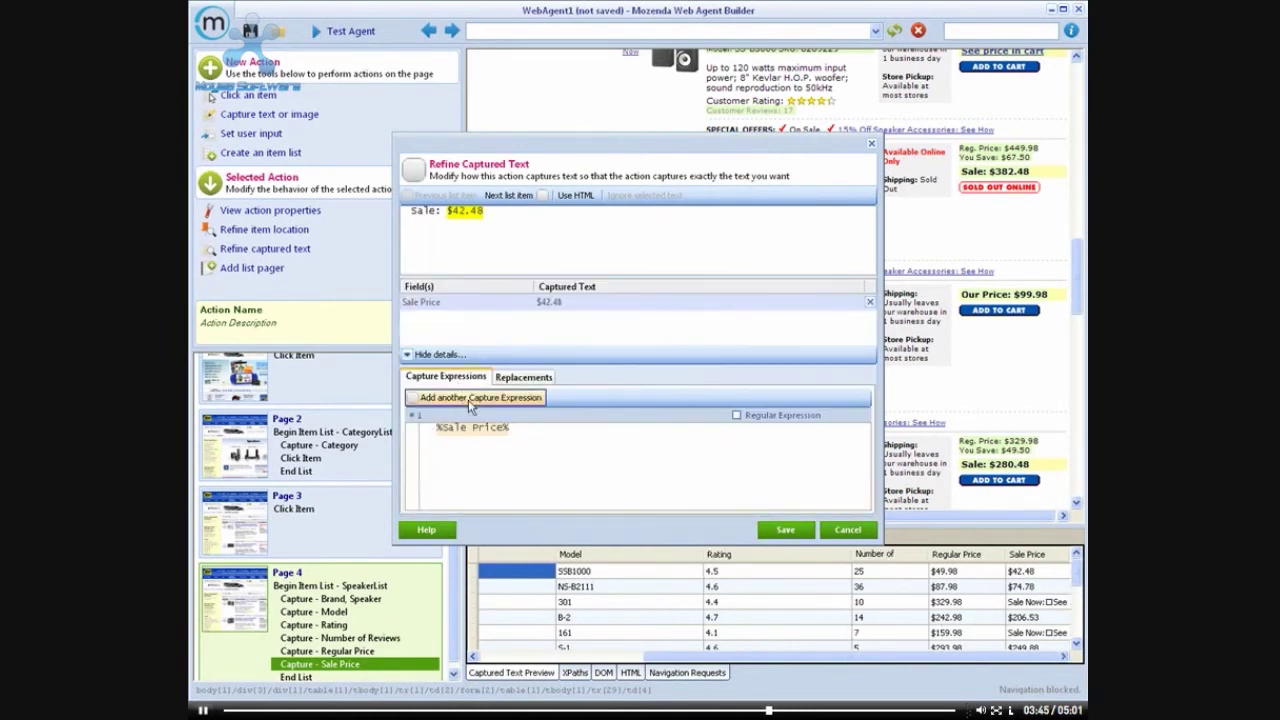
click(508, 195)
click(508, 195)
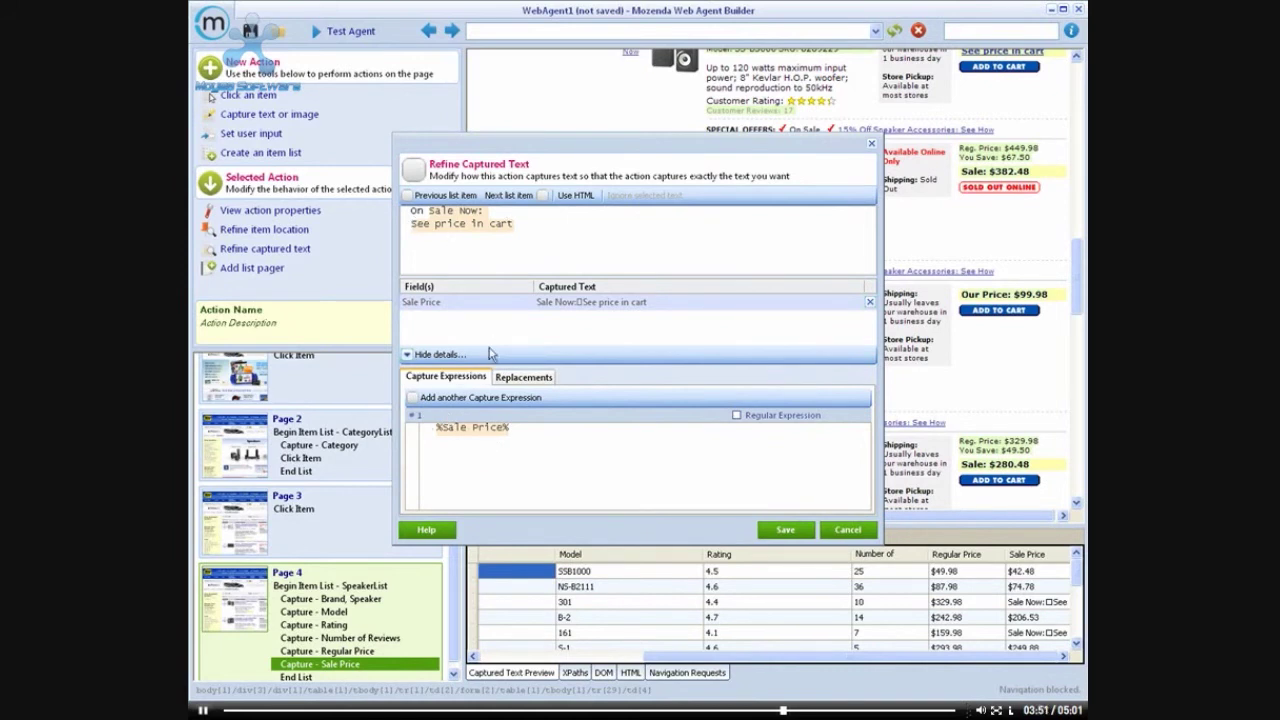
click(460, 397)
text(Sale Now)
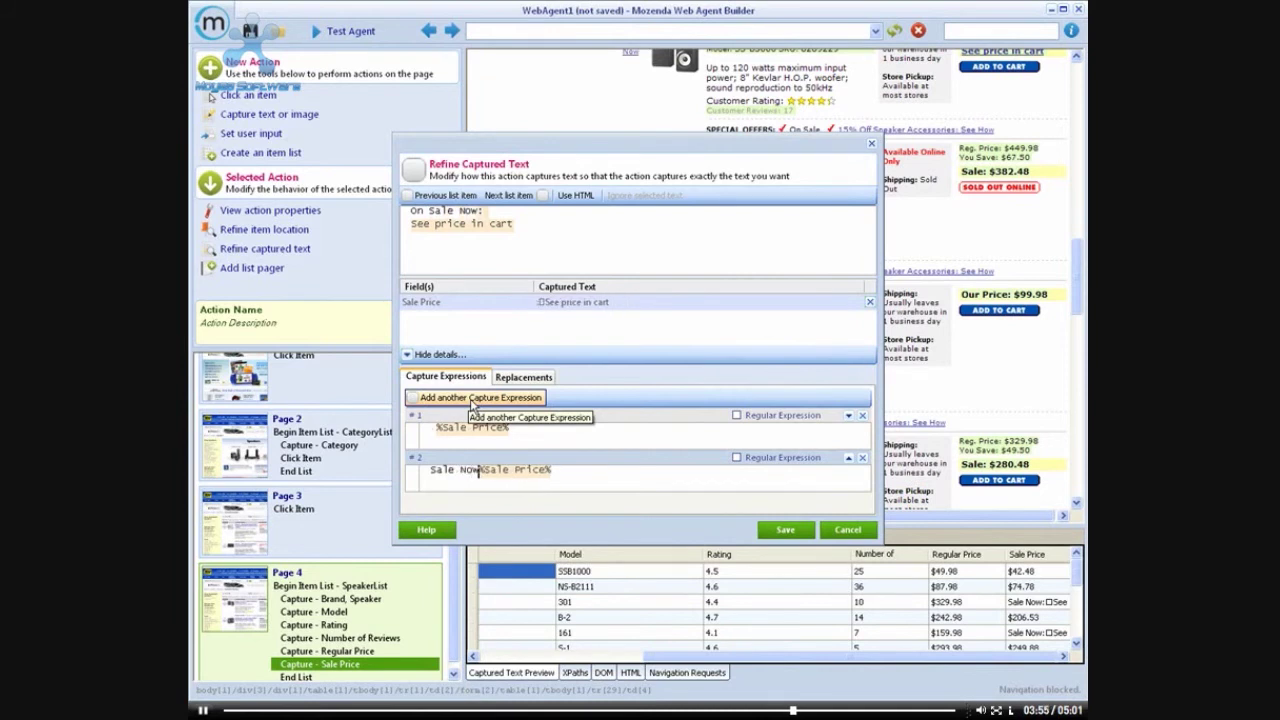
text(:)
key(Return)
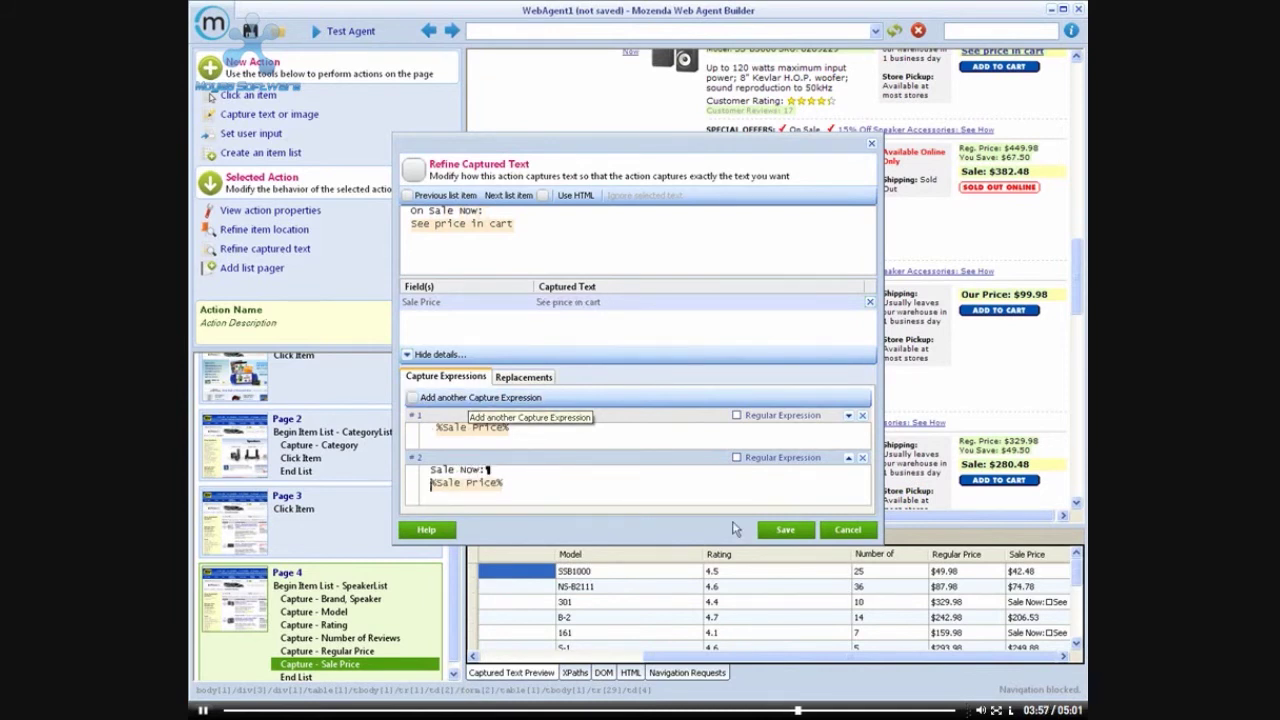
click(785, 529)
click(955, 650)
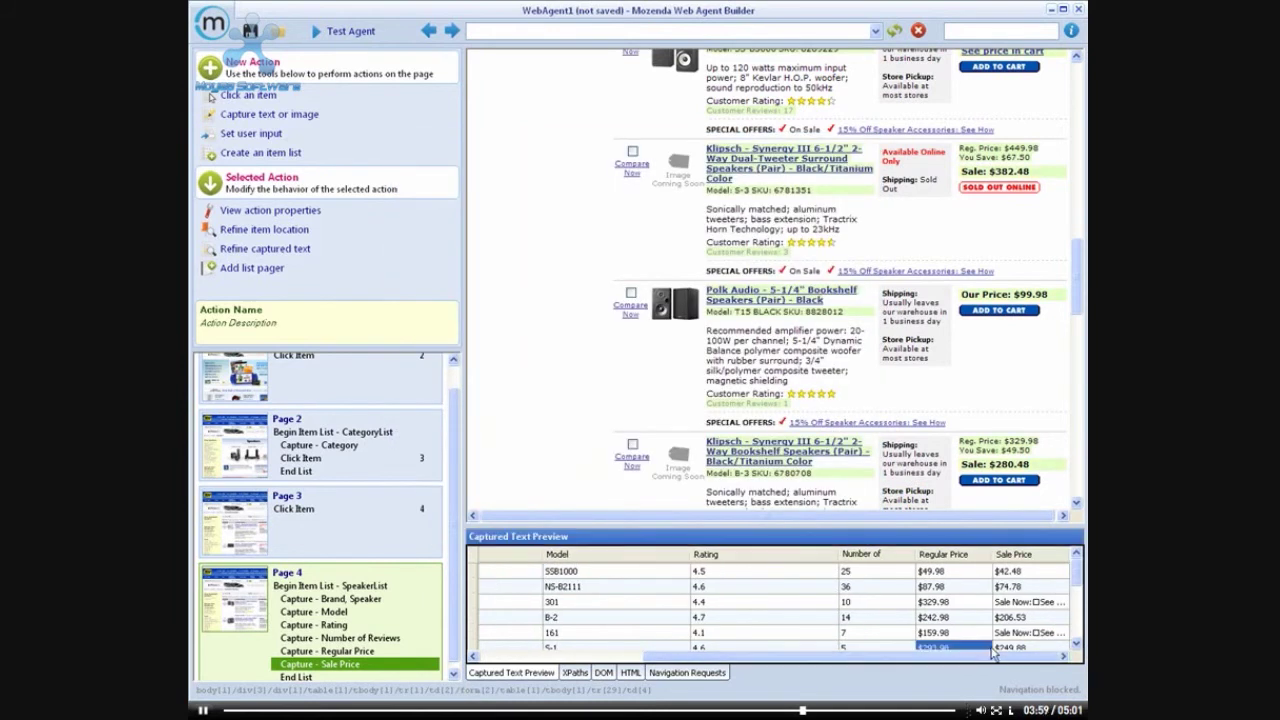
Choose Save from the Mozenda 'm' menu and log in to reach the Save Agent dialog
scroll(997, 650, down, 3)
drag(997, 654, 862, 655)
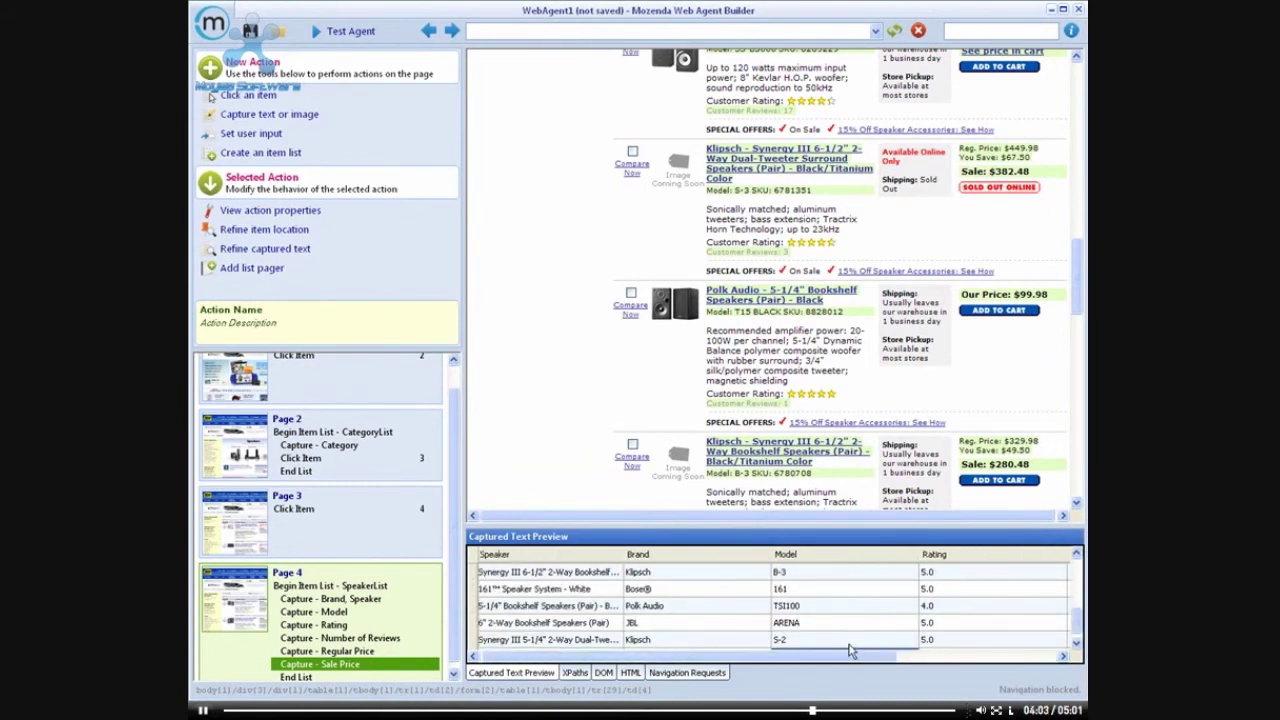
click(212, 24)
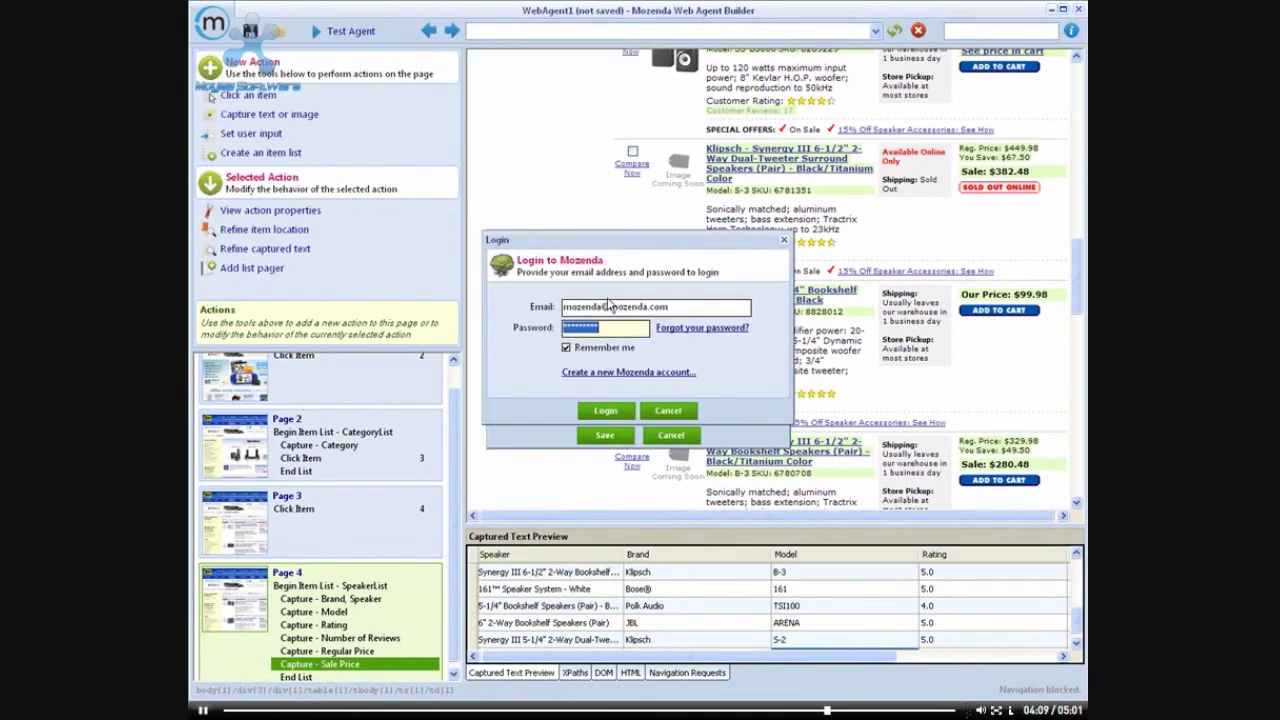
click(598, 308)
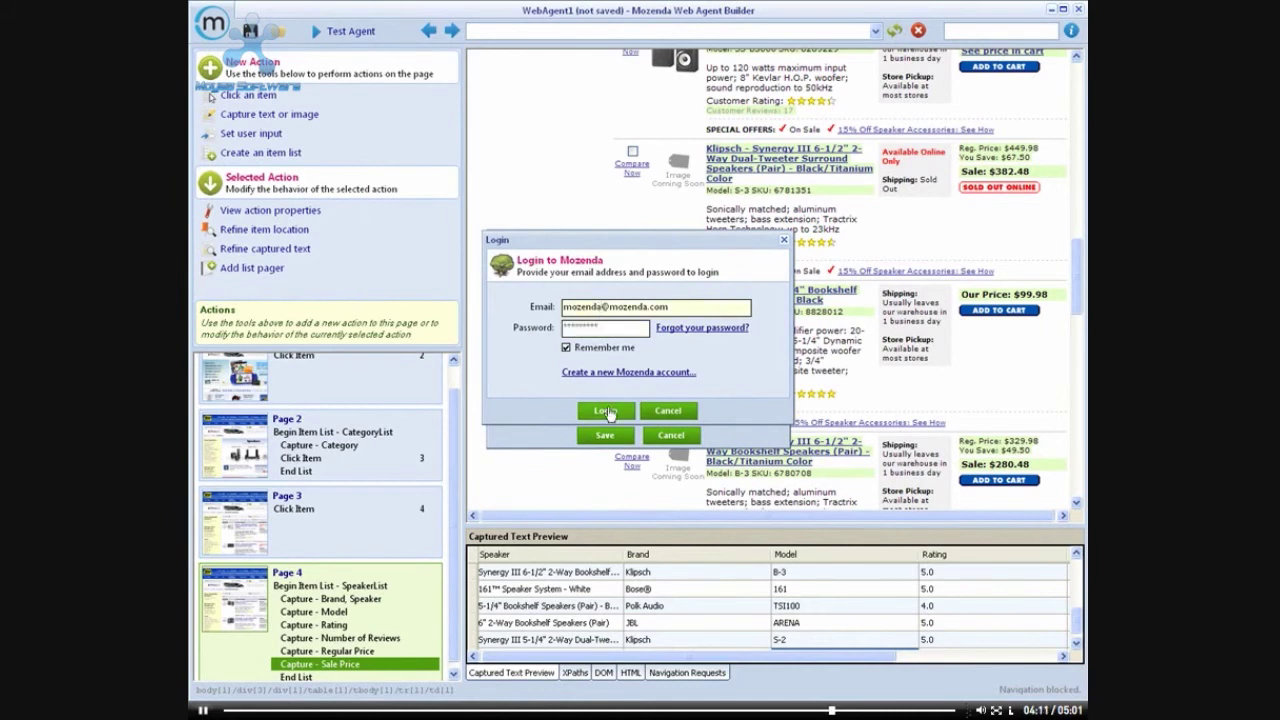
click(607, 413)
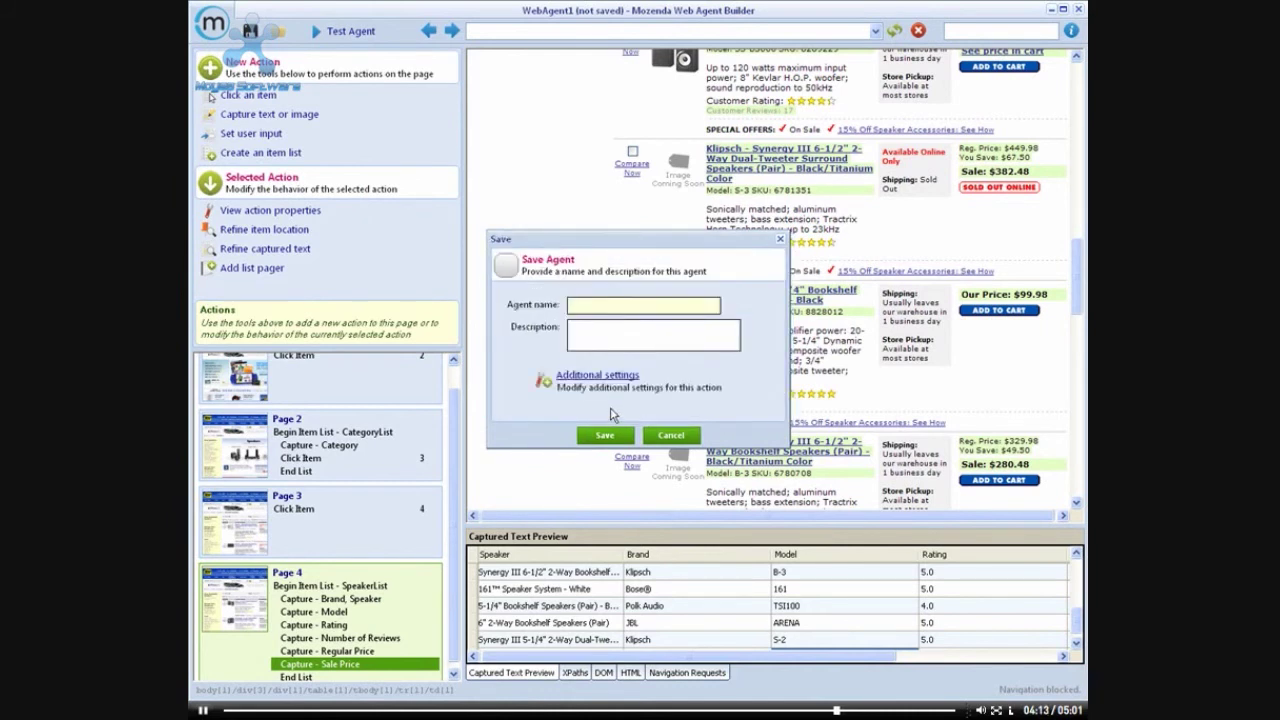
Name the agent 'Best Buy - Speakers' and save it
text(Best Buy - Spea)
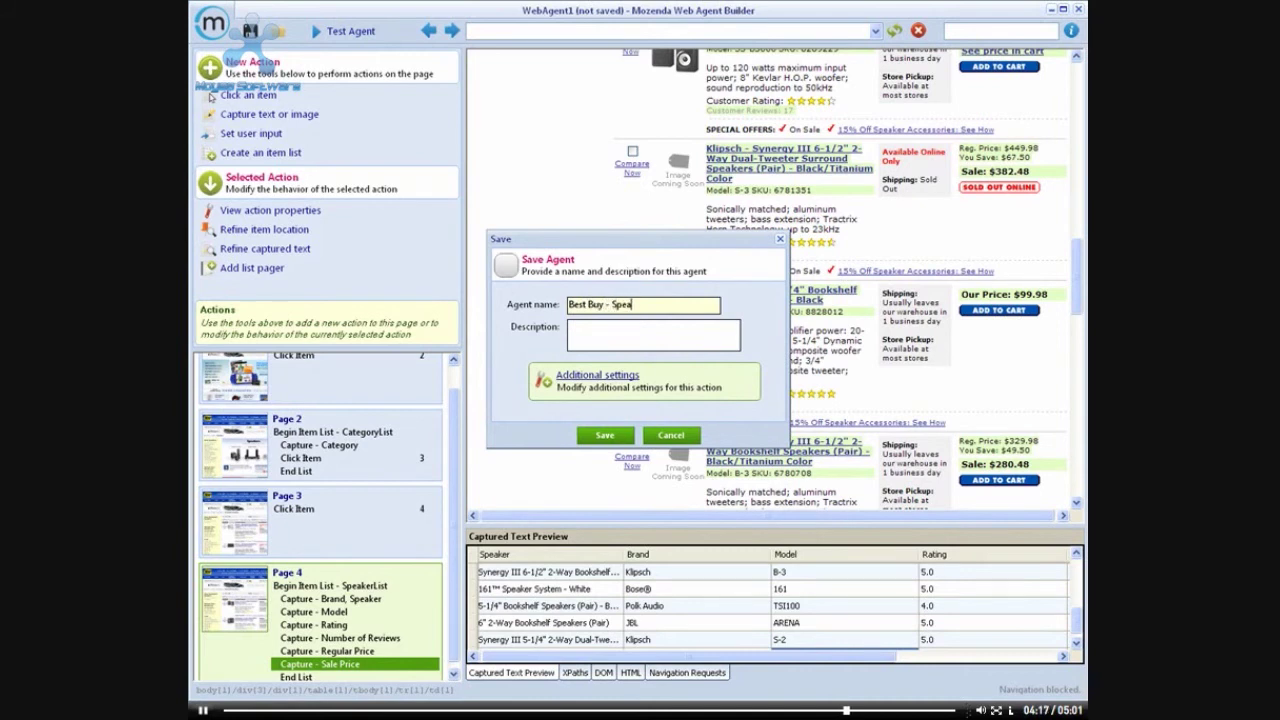
text(kers)
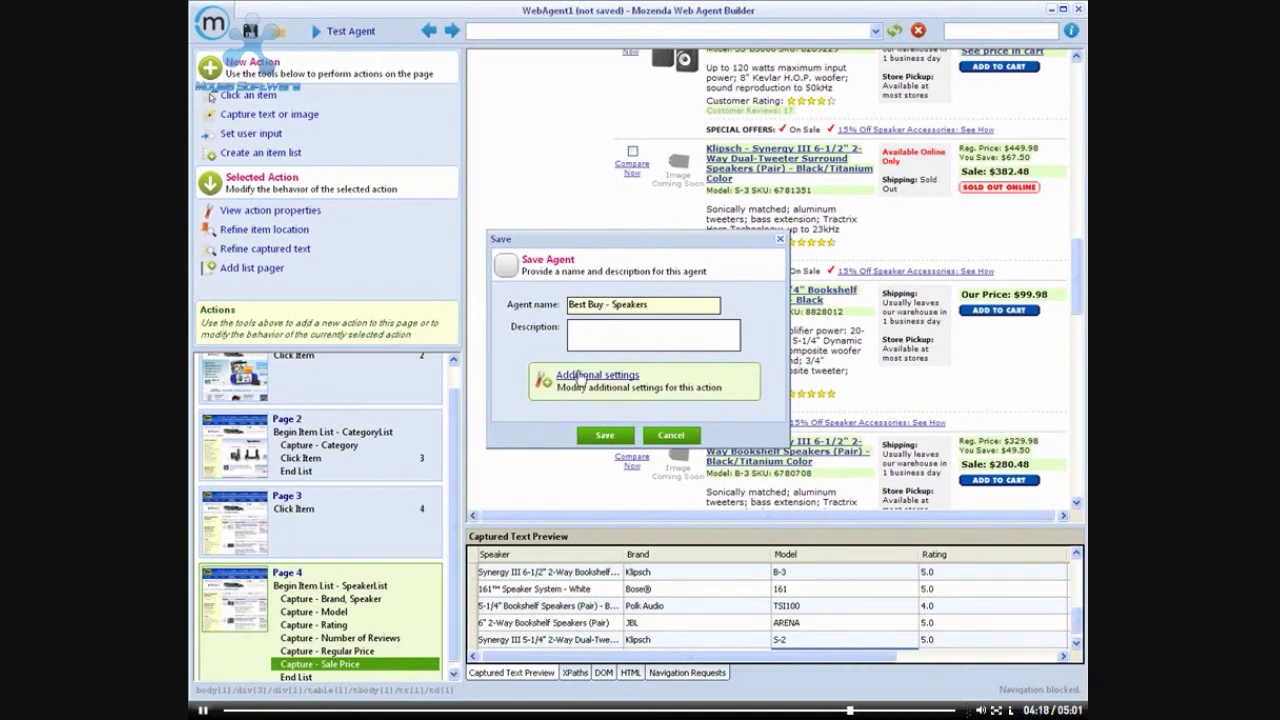
click(620, 437)
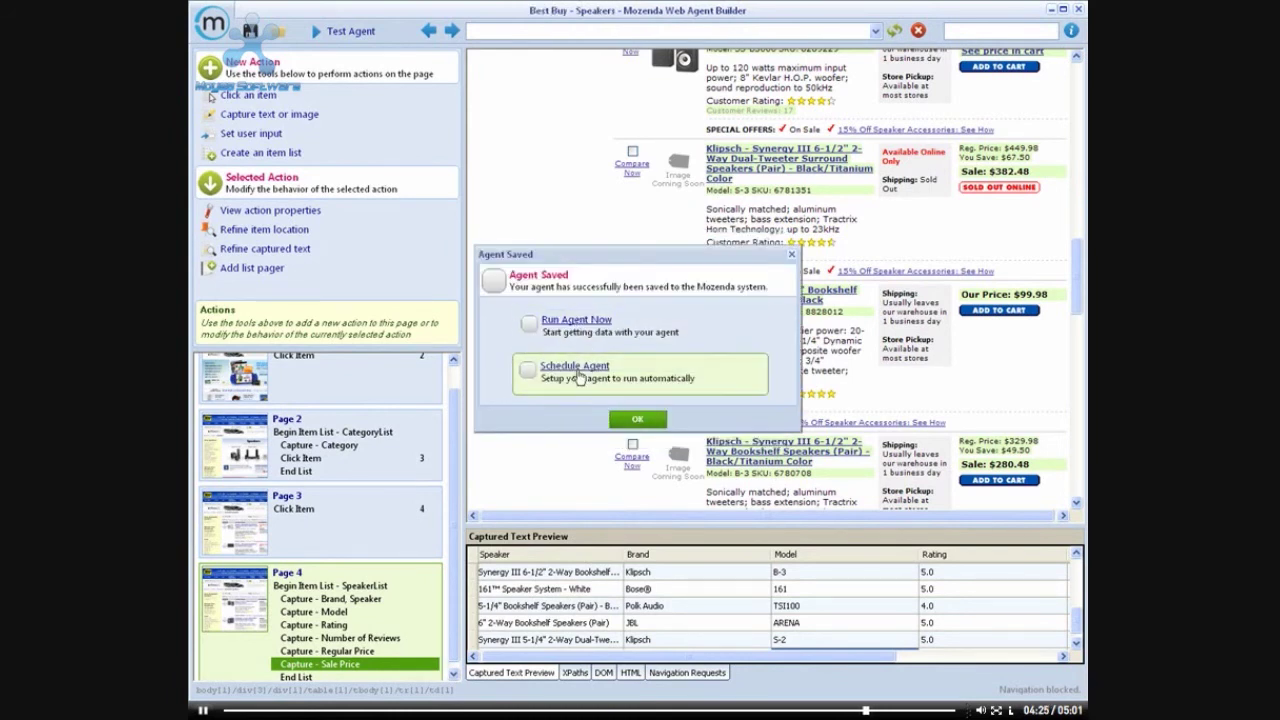
Choose Schedule Agent to open the Best Buy - Speakers source page in the Web Console
click(596, 370)
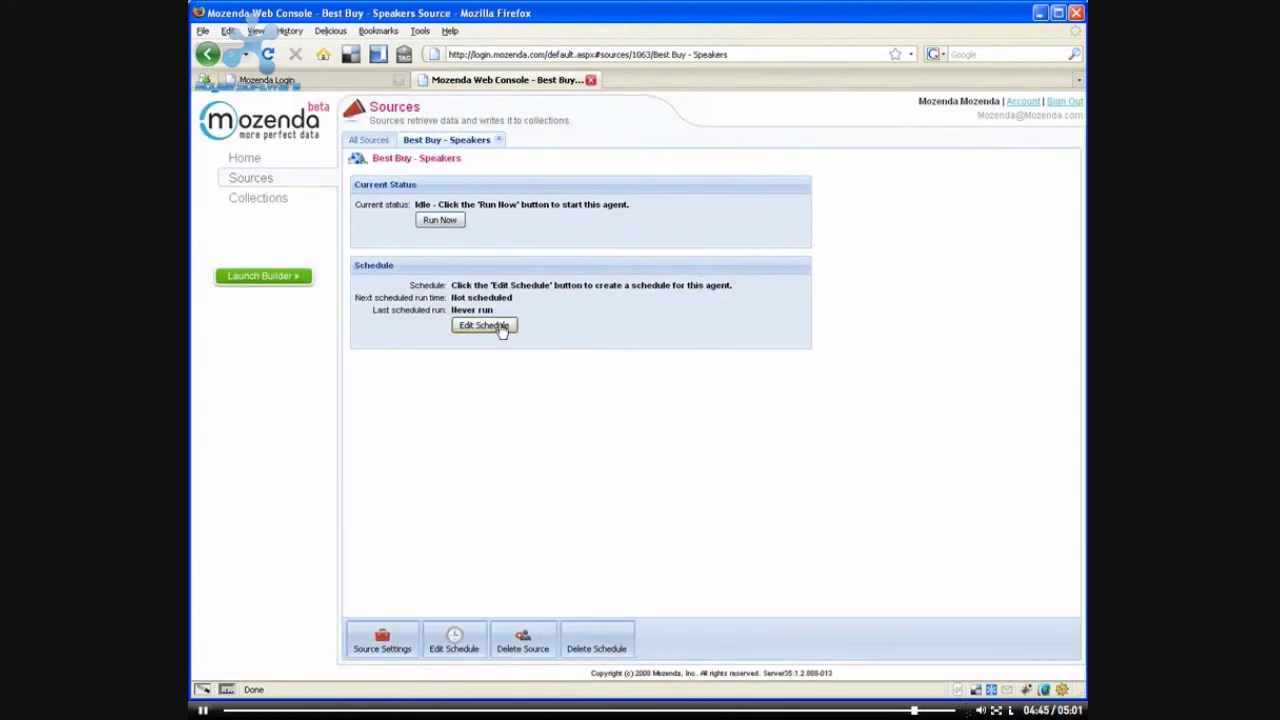
Edit the Best Buy - Speakers schedule and set it to repeat Weekly
click(486, 326)
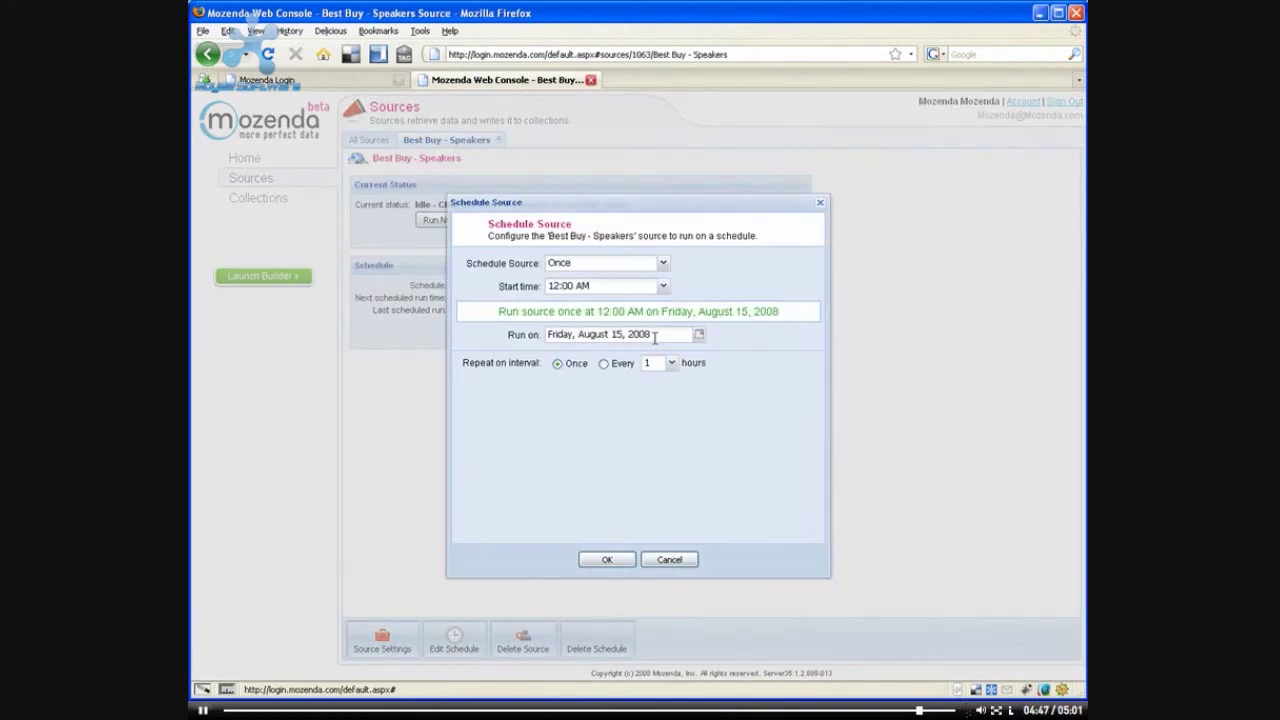
click(631, 266)
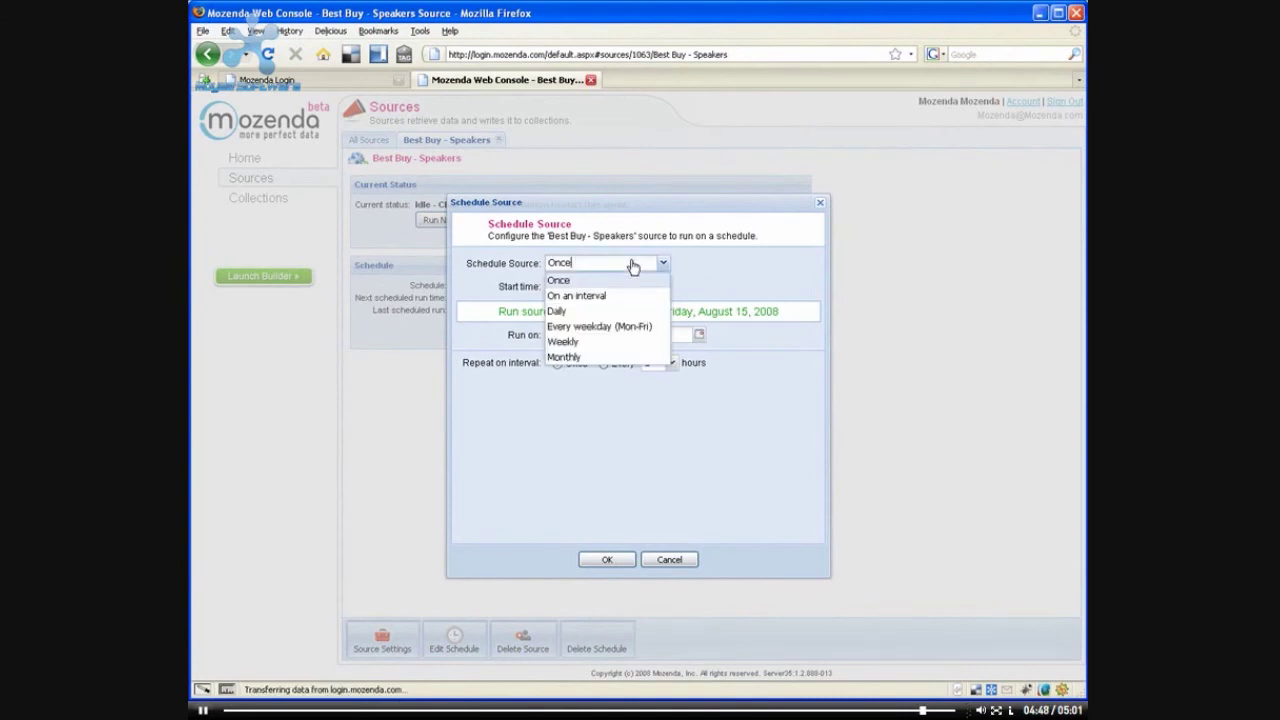
click(612, 341)
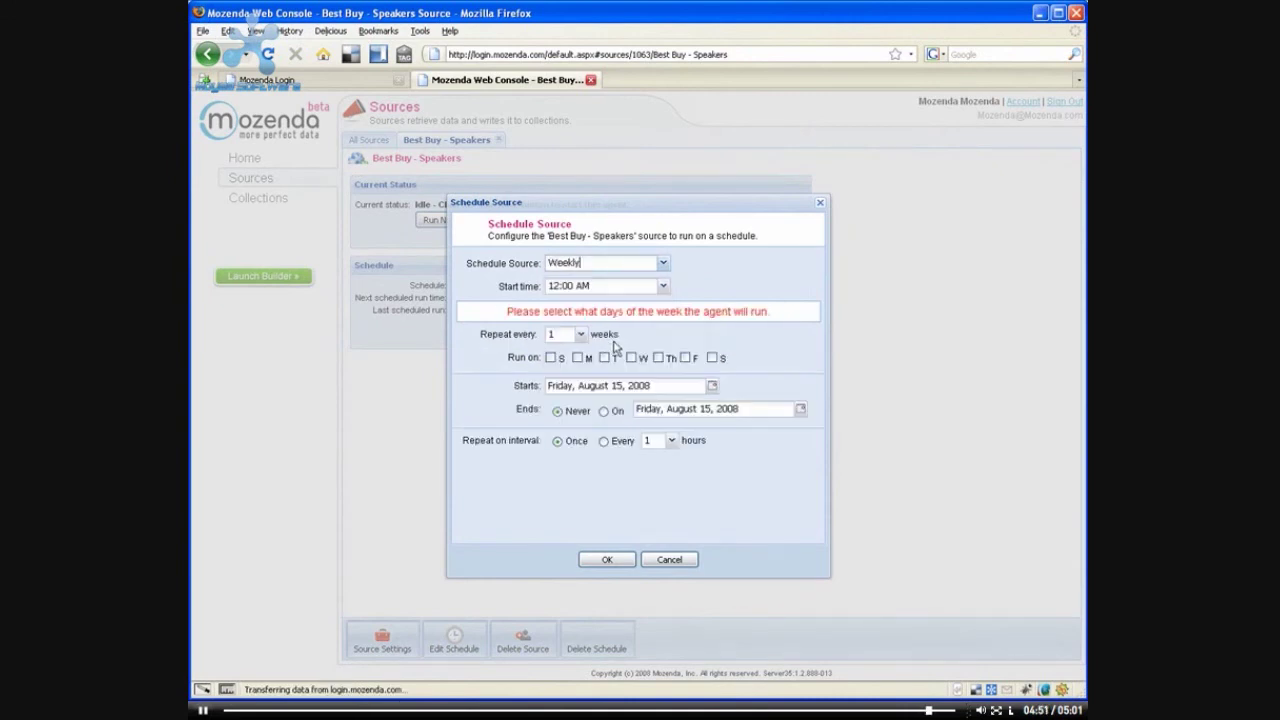